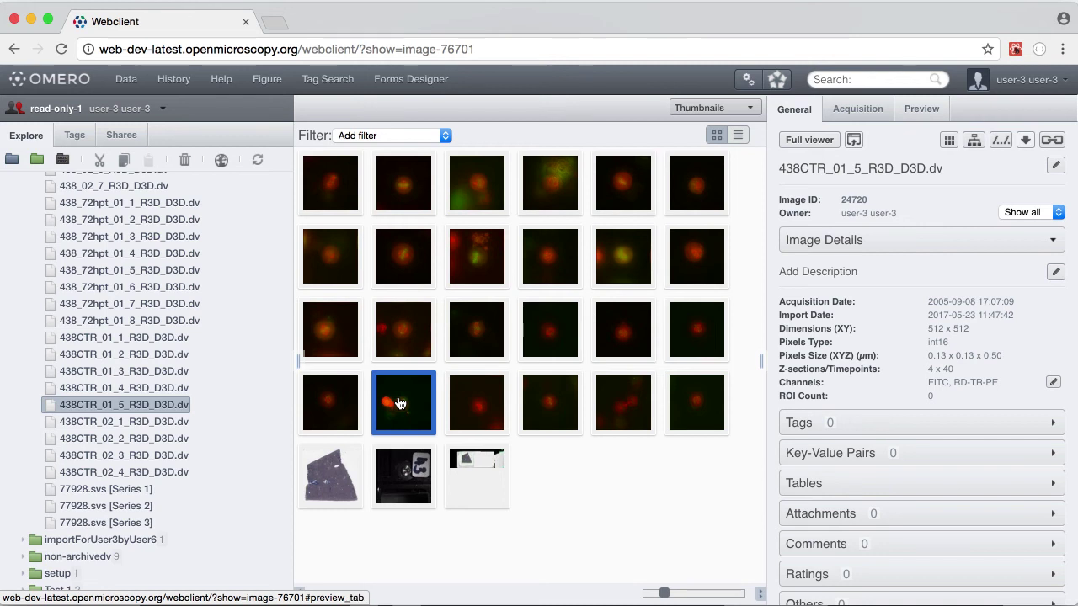
# Select image 438CTR_02_1_R3D_D3D.dv, open it in OMERO.iviewer, then close the viewer again.
pyautogui.click(477, 418)
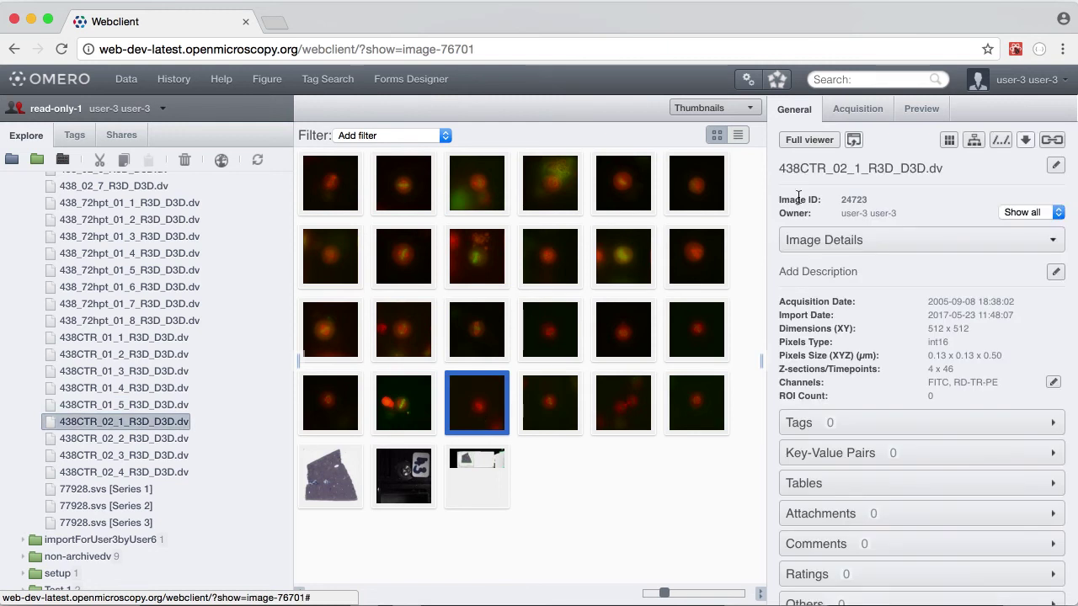
pyautogui.click(853, 142)
pyautogui.rightClick(167, 424)
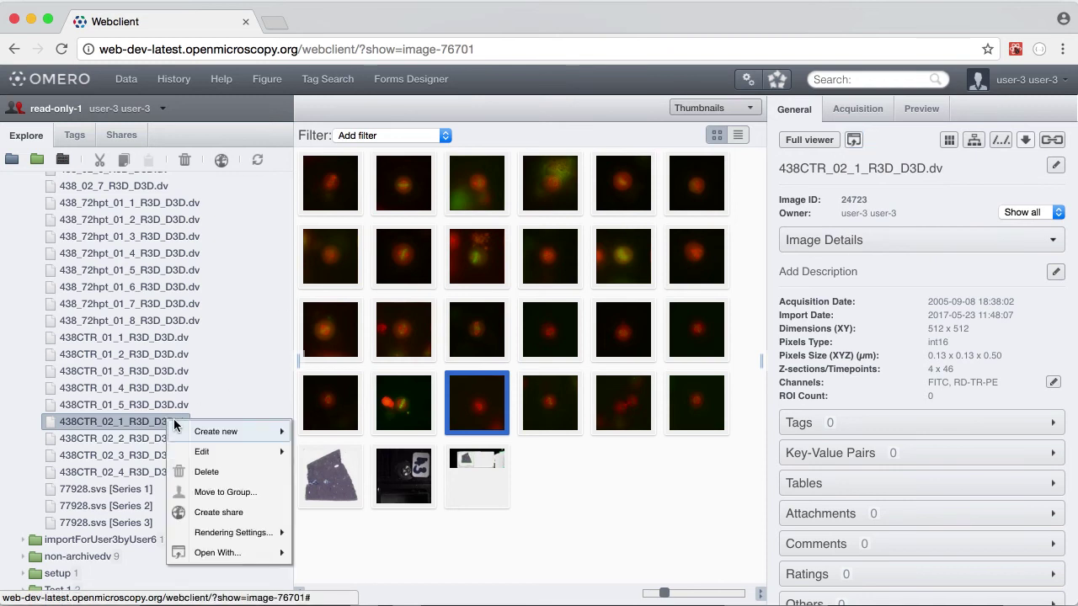
pyautogui.moveTo(213, 555)
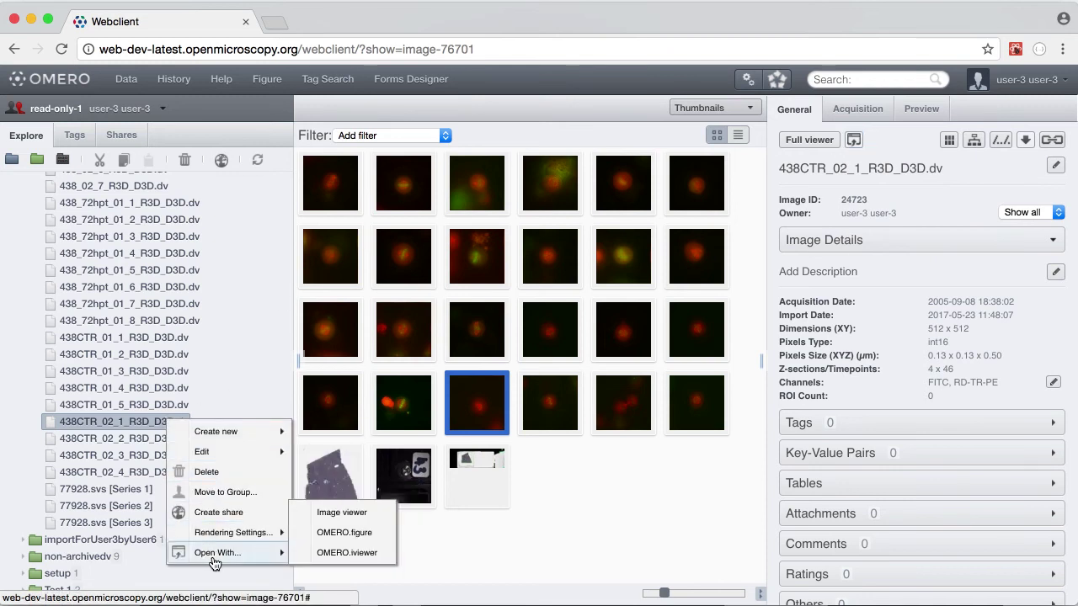
pyautogui.click(330, 553)
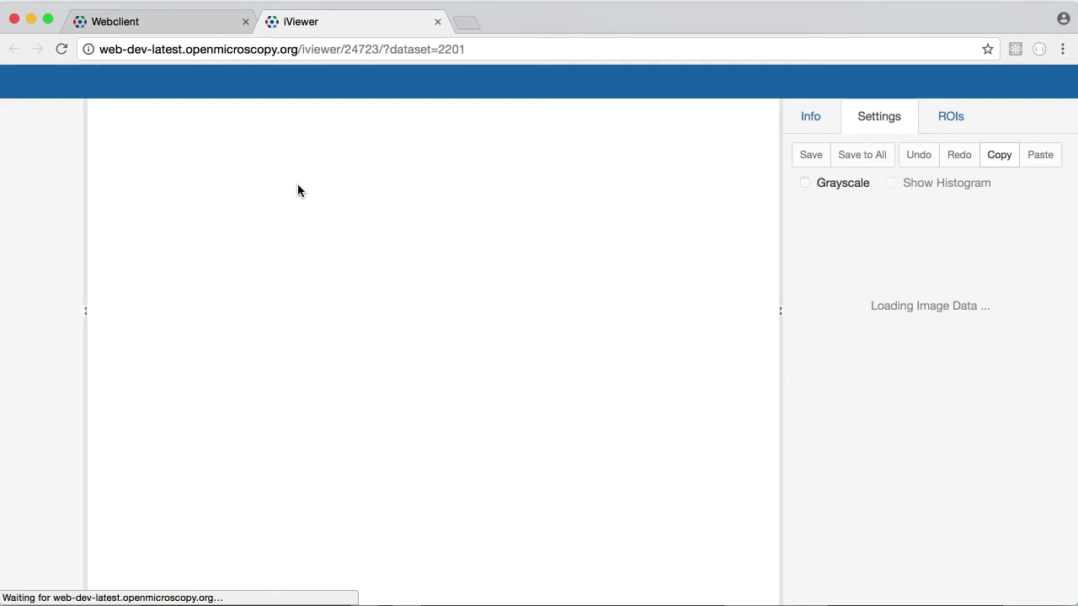
pyautogui.click(437, 22)
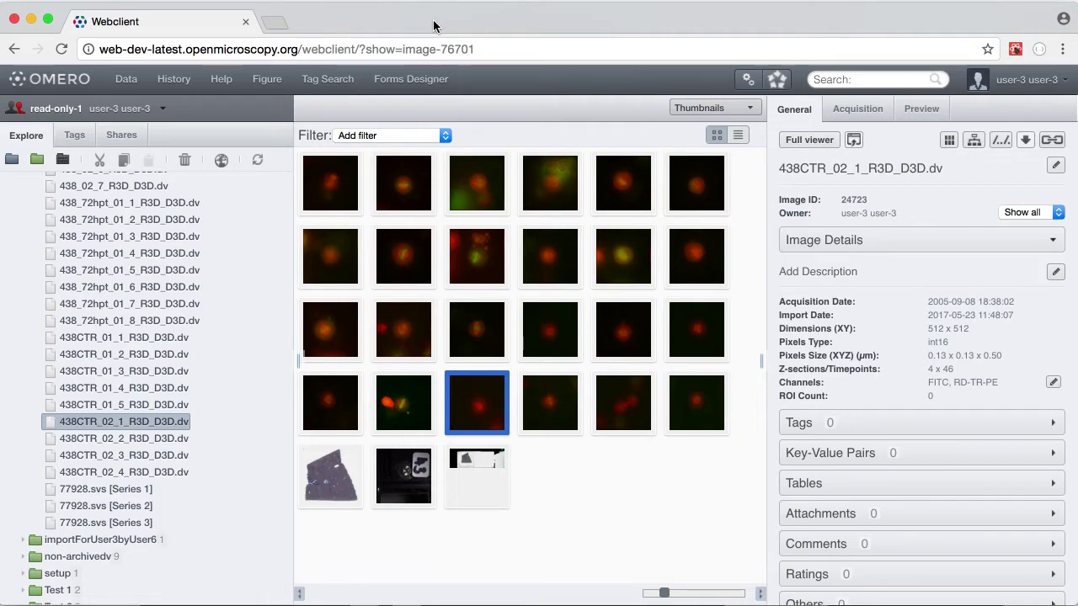
# Open the 77928.svs slide and zoom to about 7%, centring on the large vessel.
pyautogui.doubleClick(330, 474)
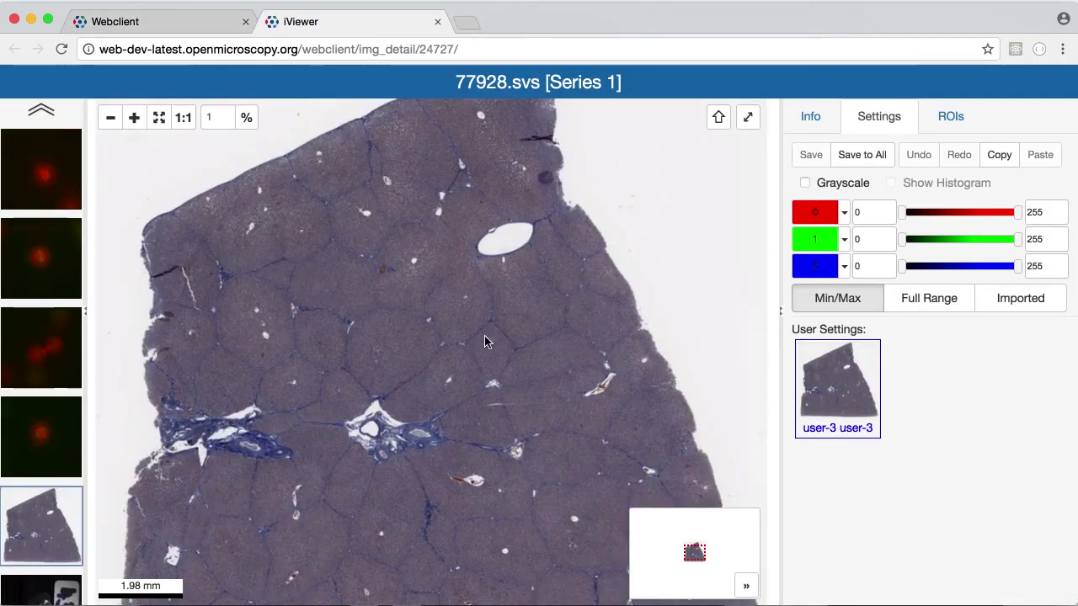
pyautogui.scroll(5, 456, 303)
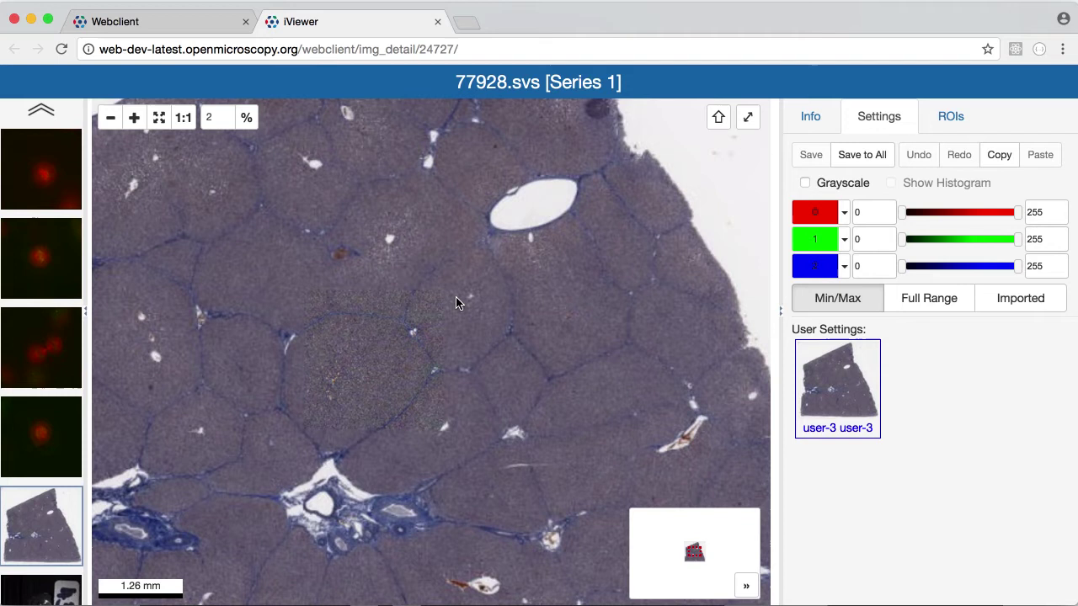
pyautogui.scroll(1, 456, 303)
pyautogui.moveTo(457, 301); pyautogui.dragTo(401, 313)
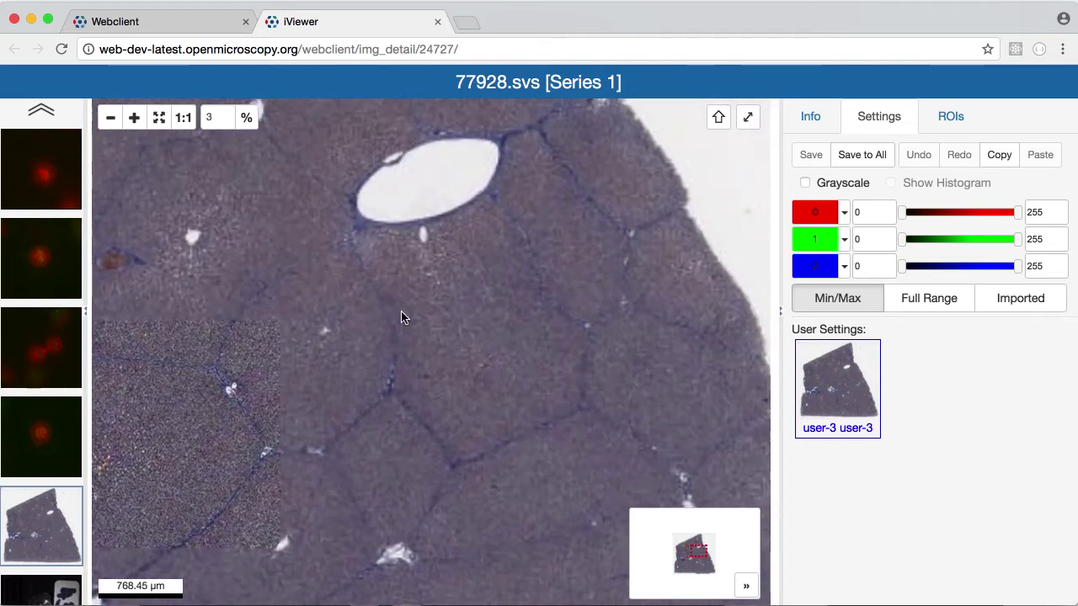
pyautogui.scroll(1, 401, 316)
pyautogui.scroll(1, 400, 316)
pyautogui.moveTo(505, 283); pyautogui.dragTo(469, 343)
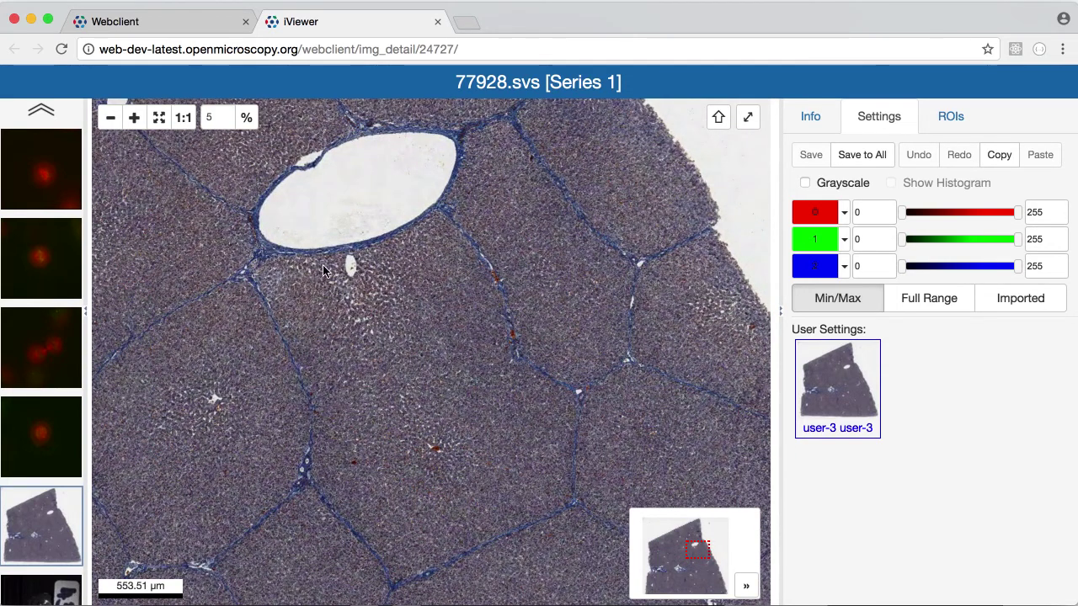
pyautogui.scroll(1, 323, 264)
pyautogui.scroll(1, 439, 242)
pyautogui.moveTo(439, 242); pyautogui.dragTo(379, 387)
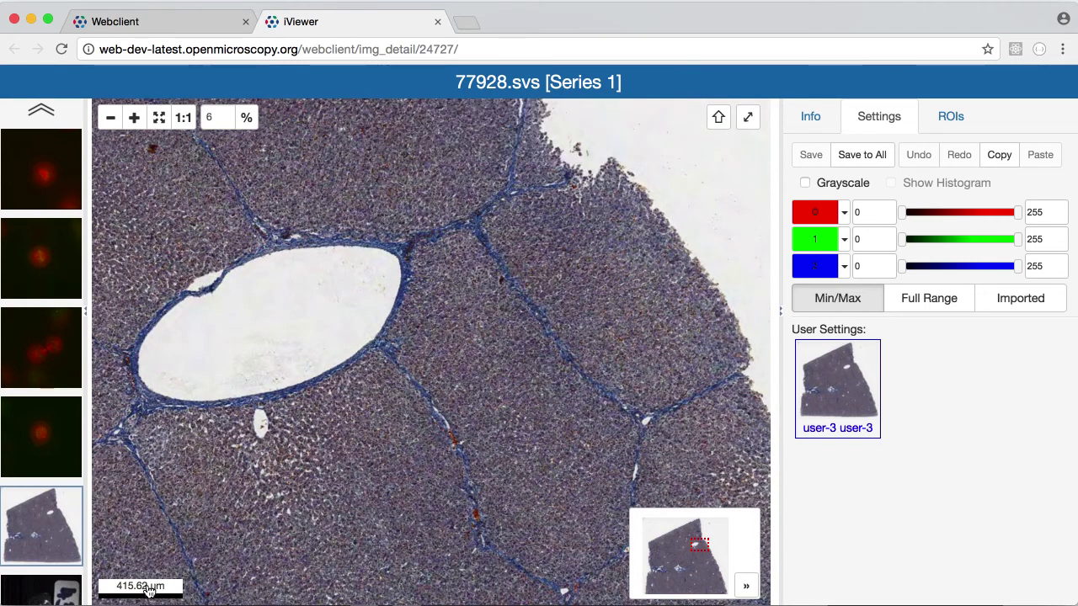
# Move the scale bar onto the tissue and rotate the slide counter-clockwise.
pyautogui.moveTo(149, 594); pyautogui.dragTo(173, 542)
pyautogui.scroll(1, 419, 430)
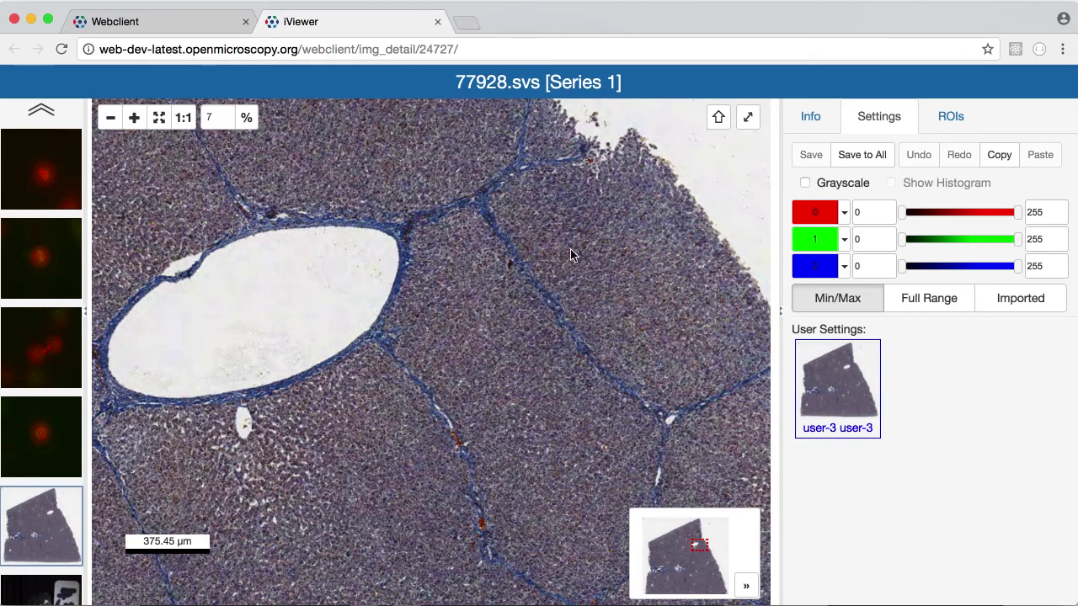
pyautogui.moveTo(469, 331); pyautogui.dragTo(446, 305)
pyautogui.moveTo(282, 282); pyautogui.dragTo(317, 263)
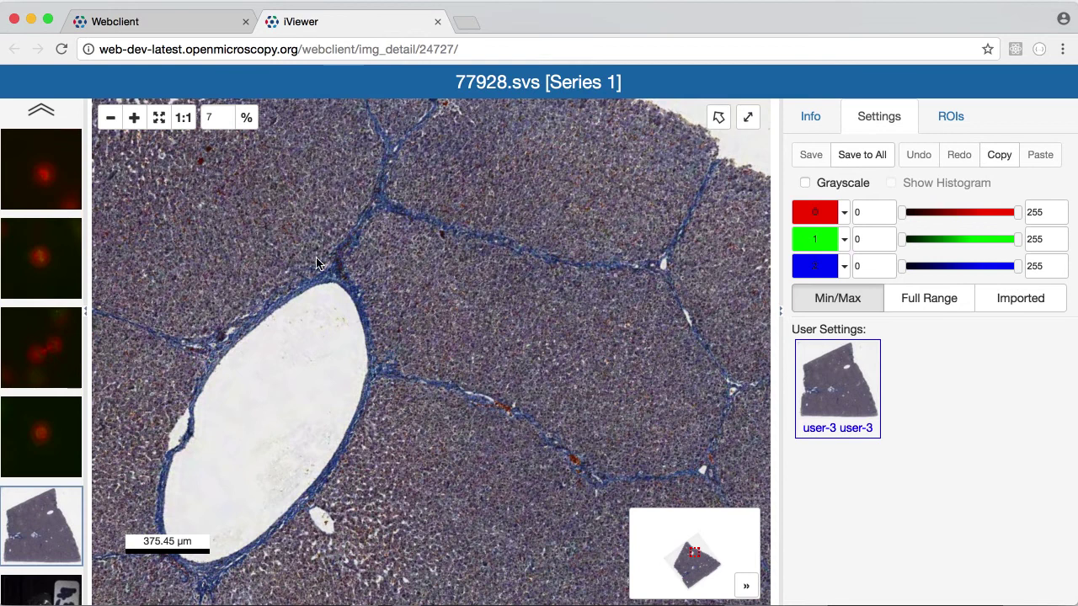
# Reset the slide rotation and open 438CTR_02_4_R3D_D3D.dv from the thumbnail strip.
pyautogui.click(719, 119)
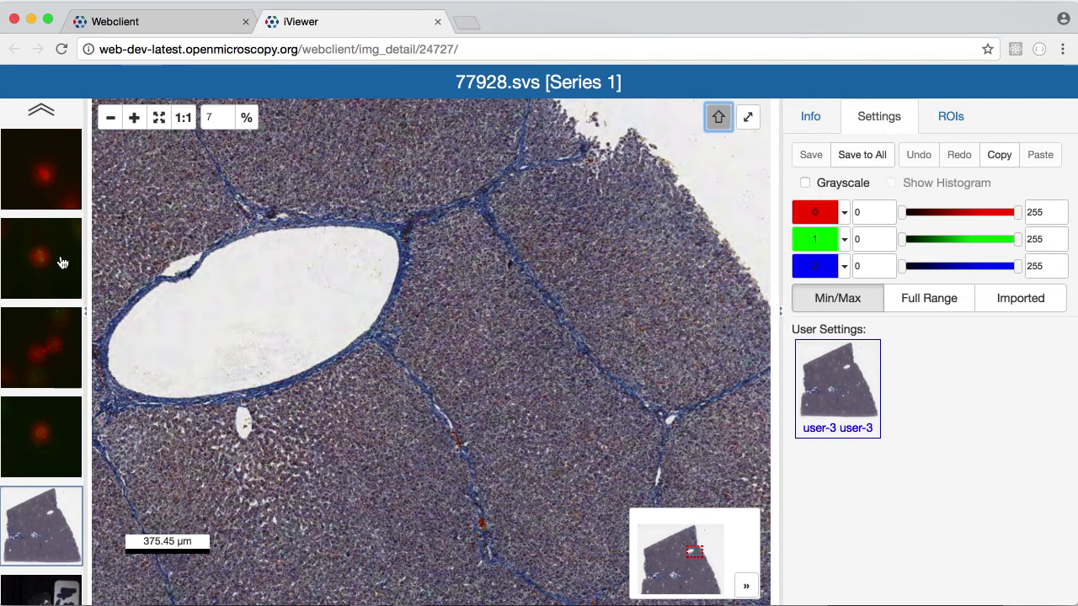
pyautogui.click(41, 111)
pyautogui.scroll(-5, 38, 386)
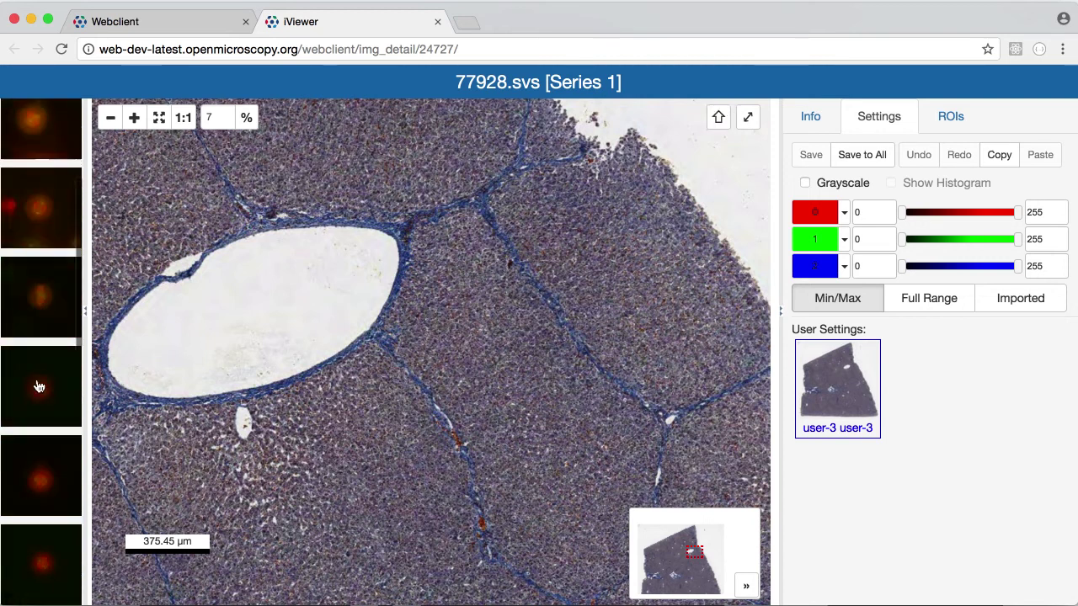
pyautogui.scroll(-5, 38, 386)
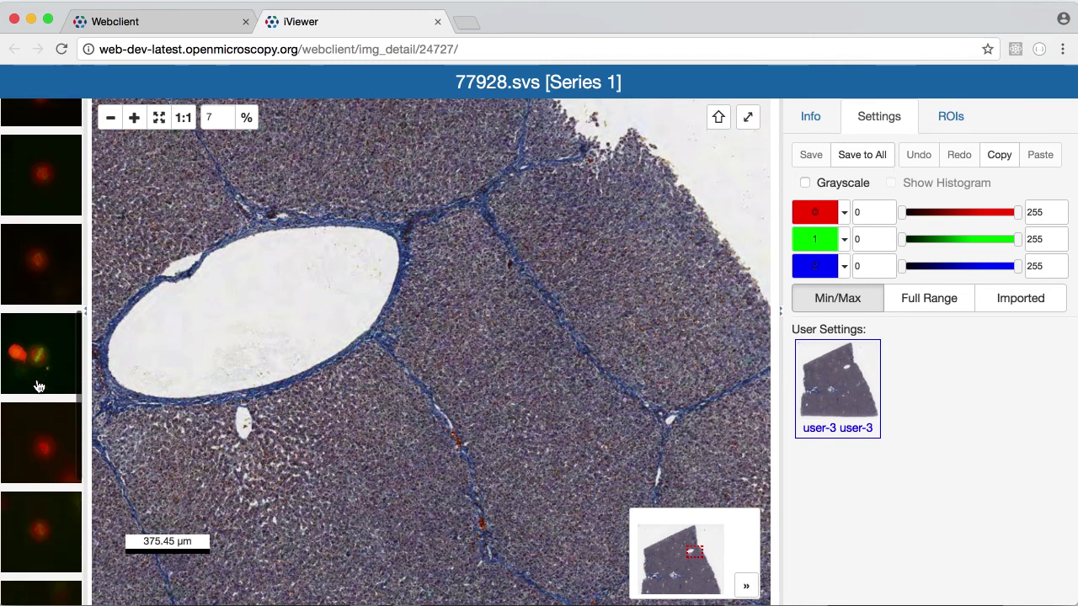
pyautogui.scroll(-3, 28, 490)
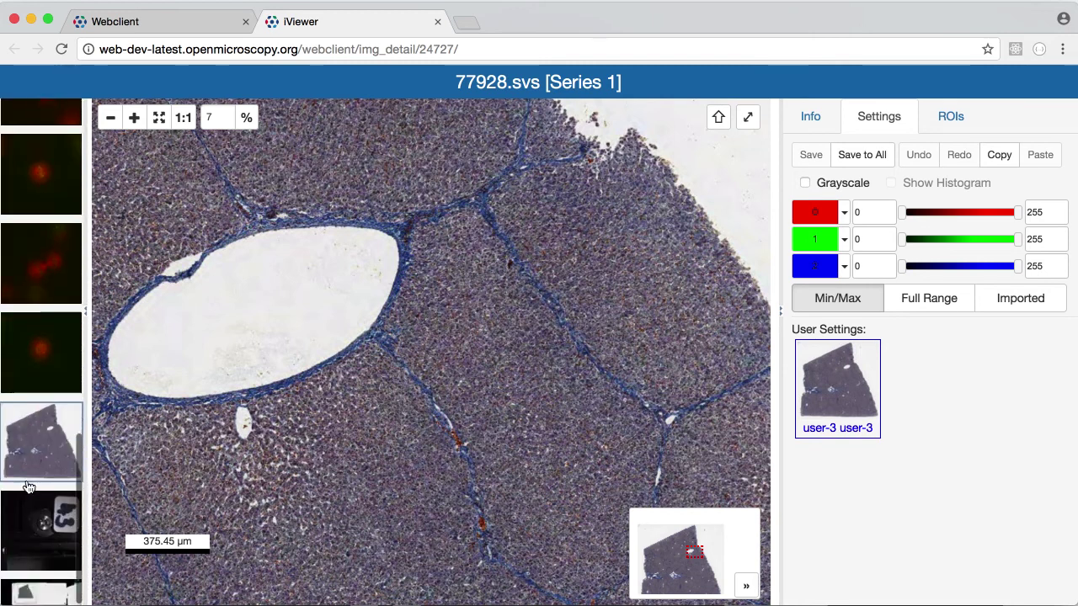
pyautogui.click(47, 346)
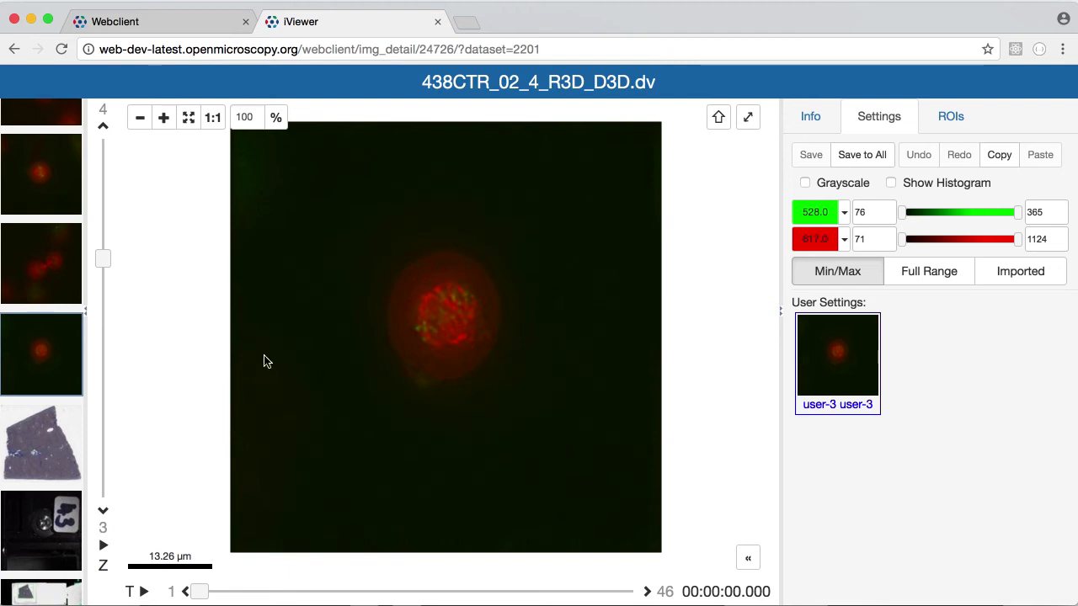
# Drop one Z plane and set the T slider to timepoint 34 of 46.
pyautogui.moveTo(103, 258); pyautogui.dragTo(112, 238)
pyautogui.moveTo(199, 591); pyautogui.dragTo(520, 594)
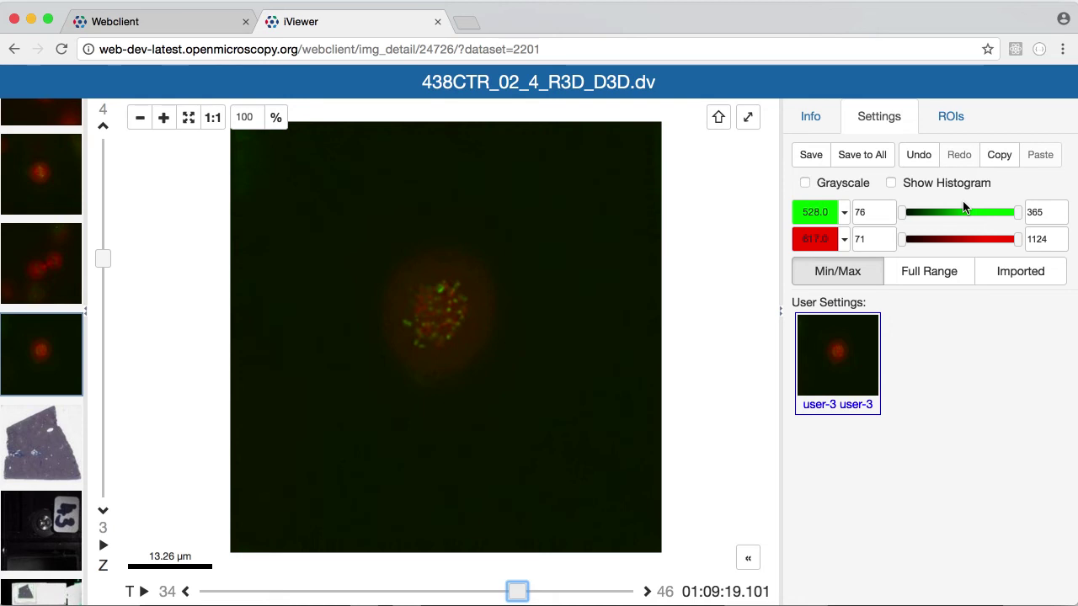
pyautogui.moveTo(1014, 213); pyautogui.dragTo(992, 213)
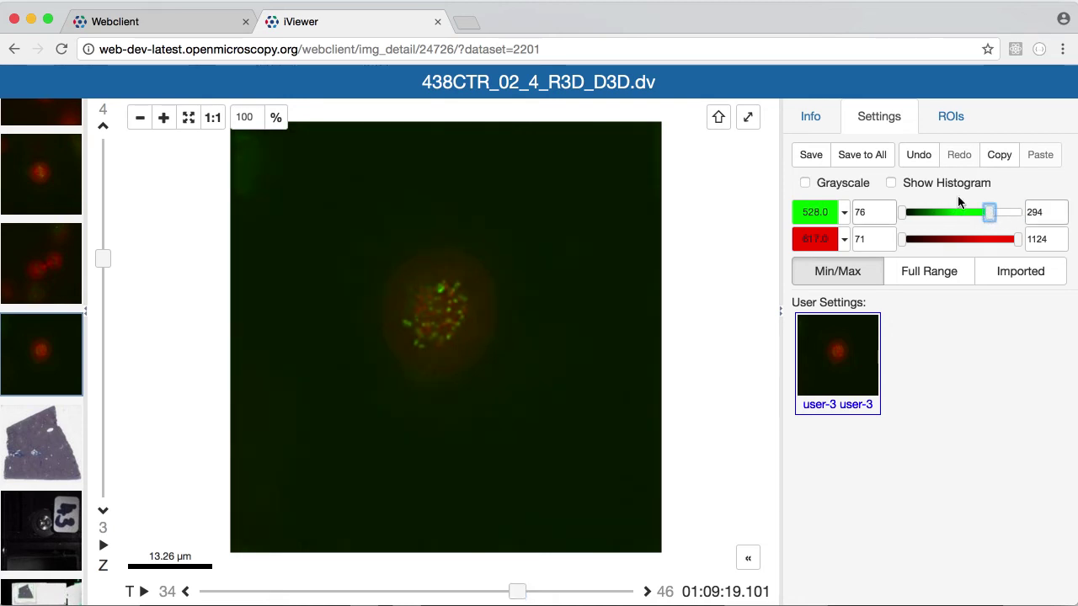
pyautogui.click(918, 190)
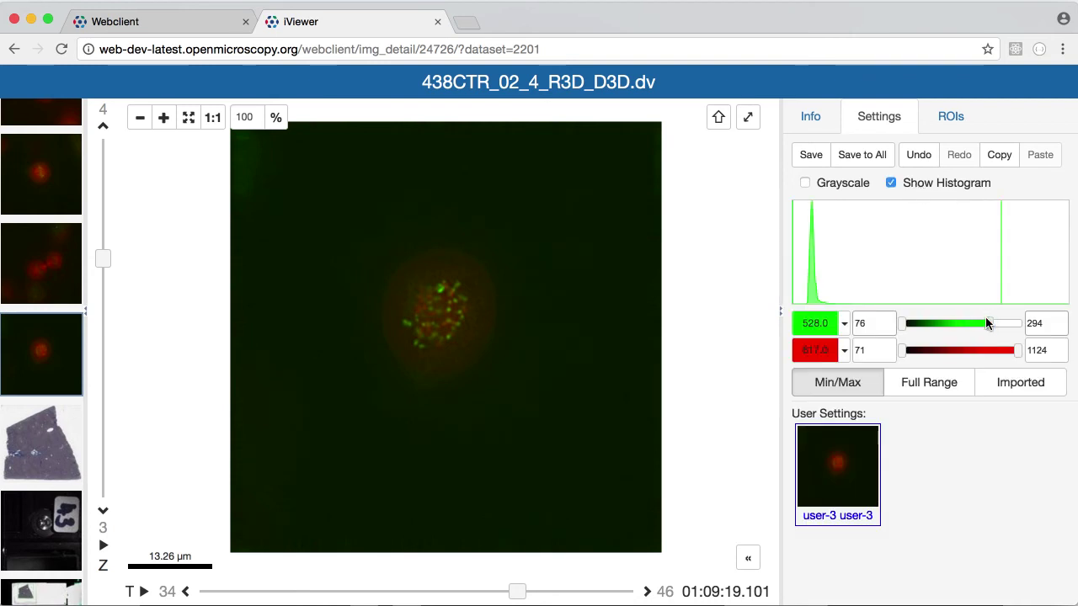
pyautogui.moveTo(987, 324); pyautogui.dragTo(955, 324)
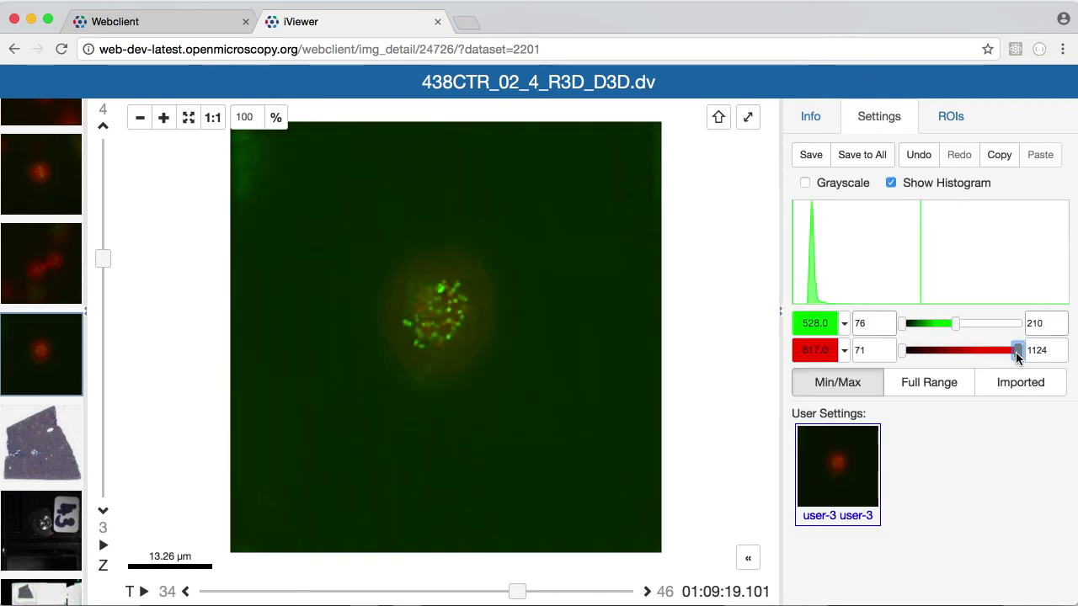
pyautogui.moveTo(1016, 357); pyautogui.dragTo(975, 352)
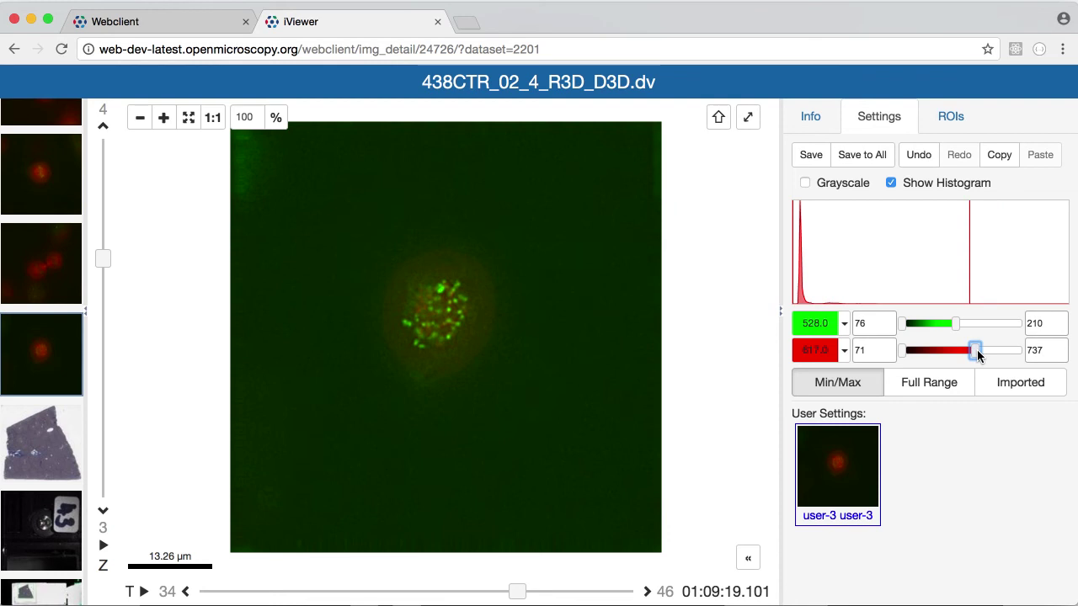
pyautogui.click(892, 183)
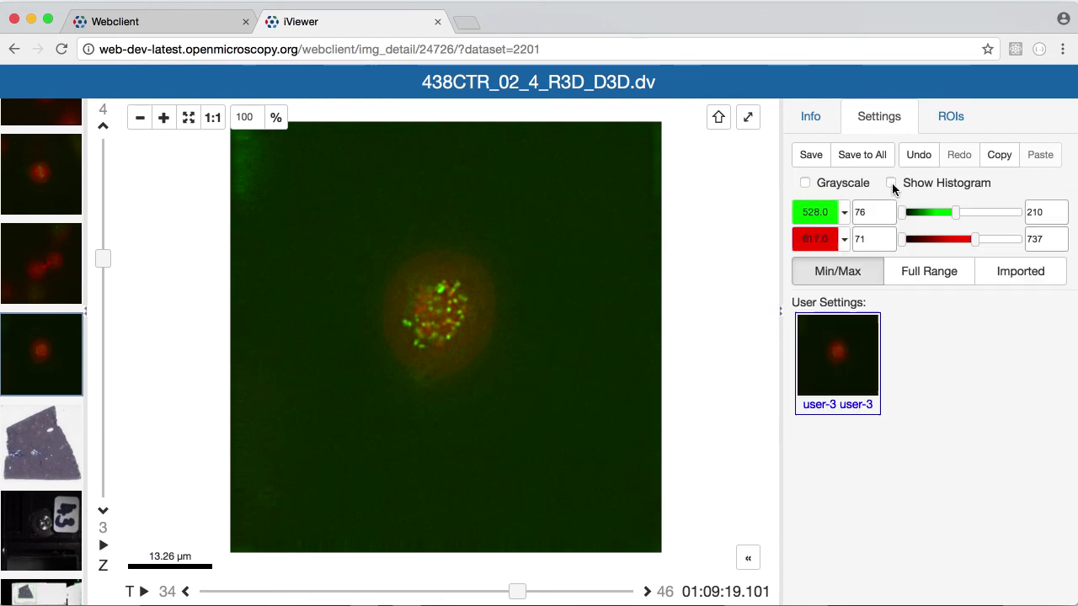
pyautogui.click(844, 213)
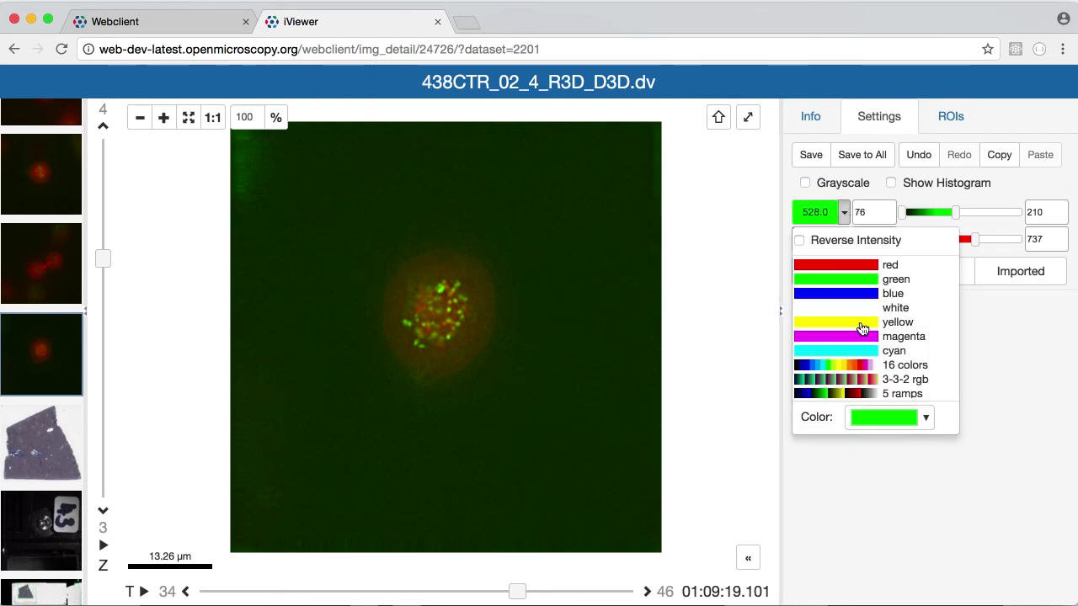
pyautogui.scroll(-2, 860, 369)
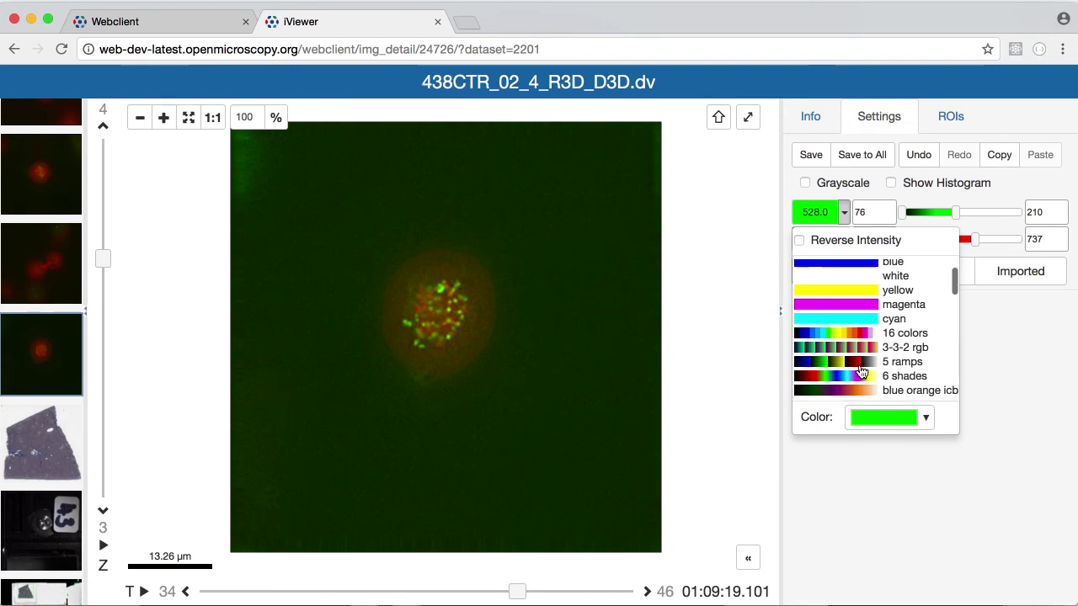
pyautogui.click(855, 335)
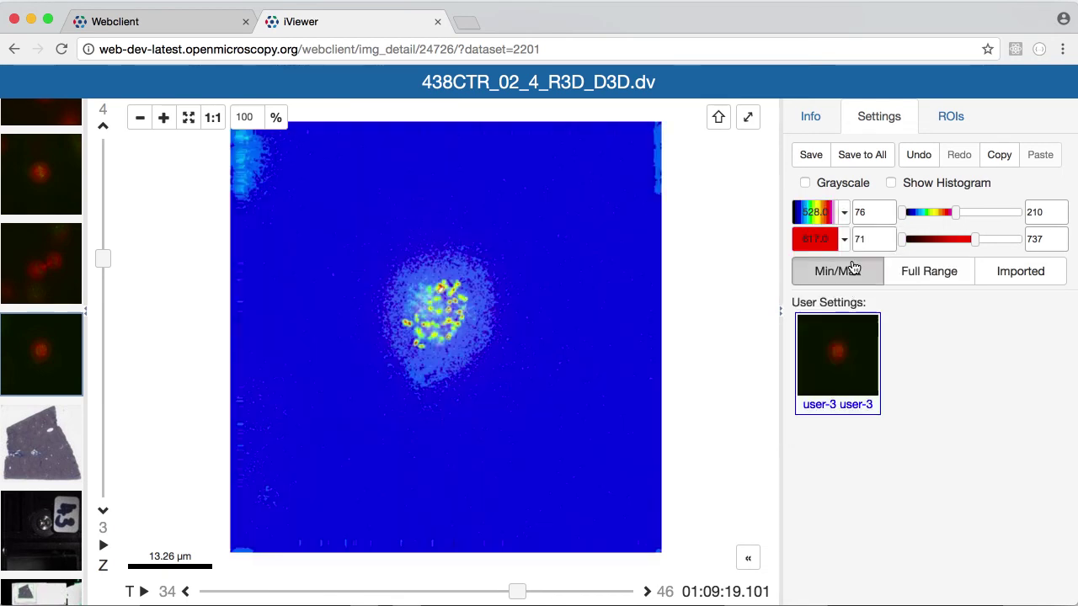
pyautogui.click(843, 213)
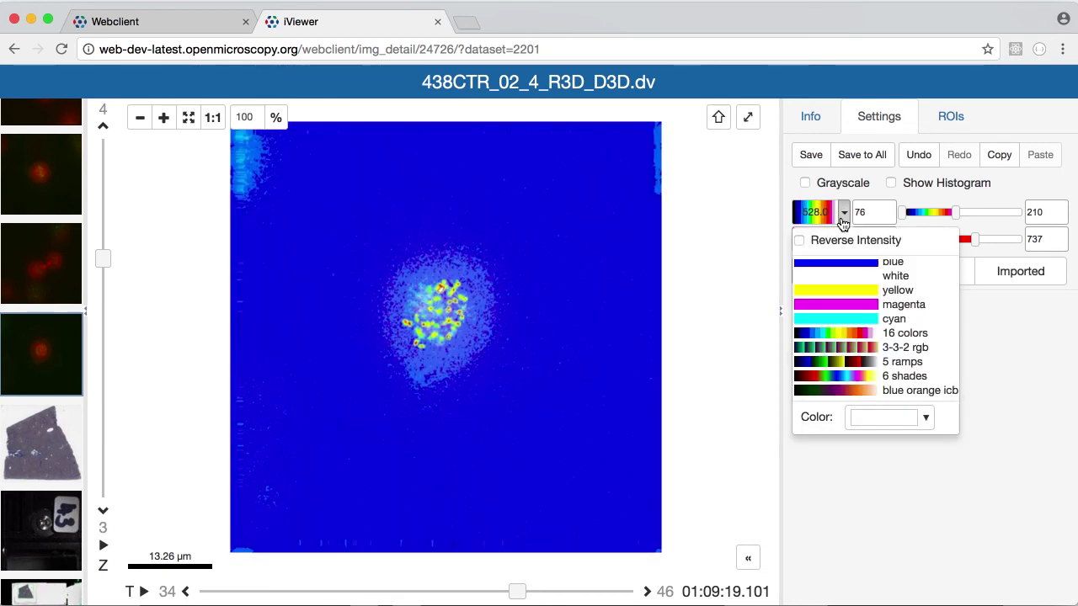
pyautogui.click(814, 242)
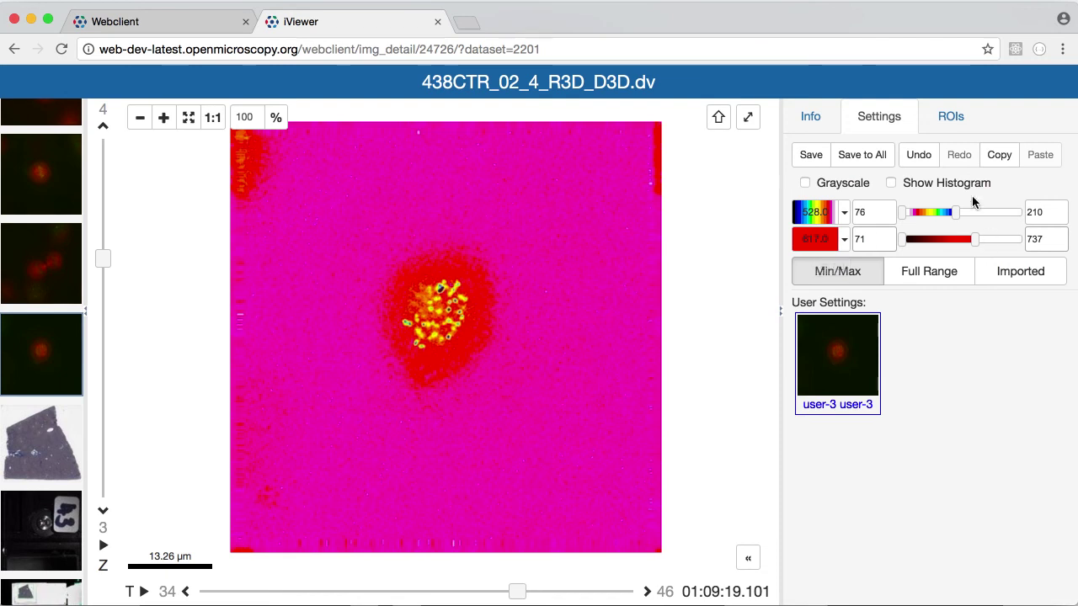
pyautogui.click(920, 160)
pyautogui.click(920, 160)
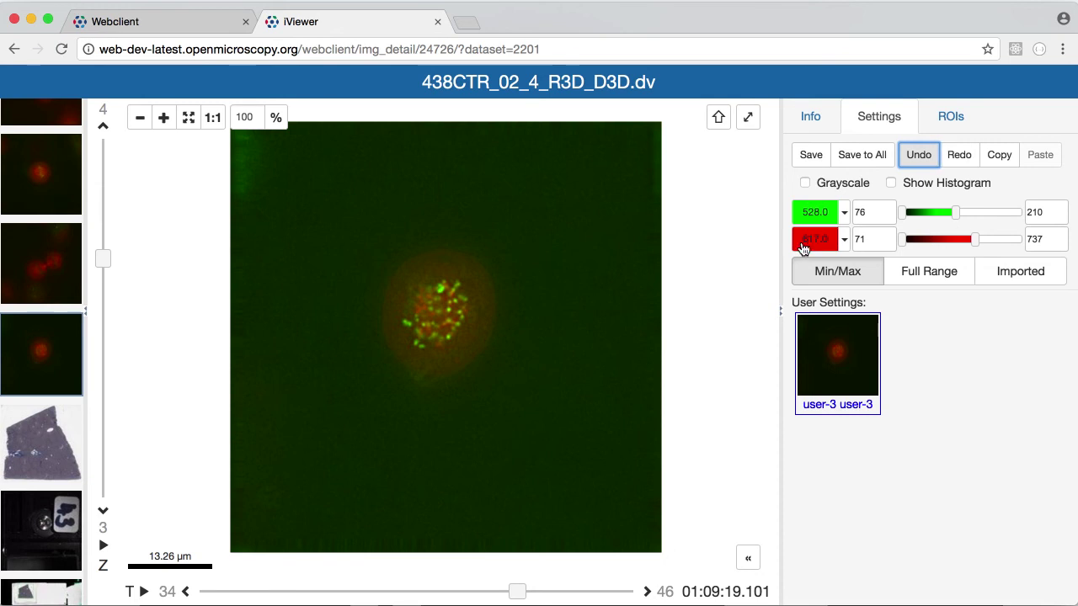
# Choose the rectangle ROI tool, zoom onto the nucleus, and box the top-right green spots.
pyautogui.click(949, 118)
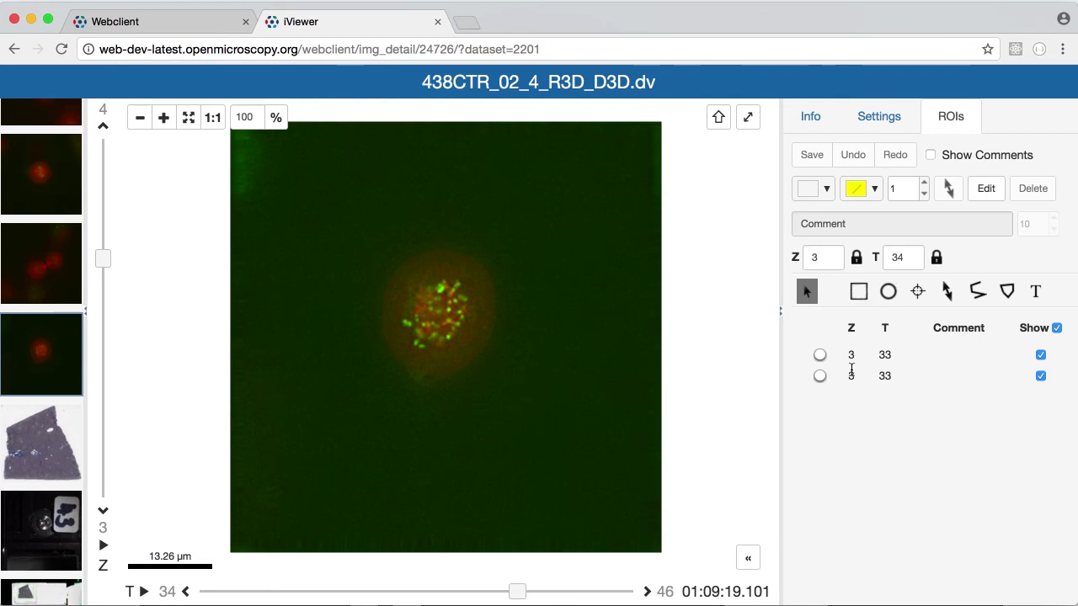
pyautogui.click(860, 291)
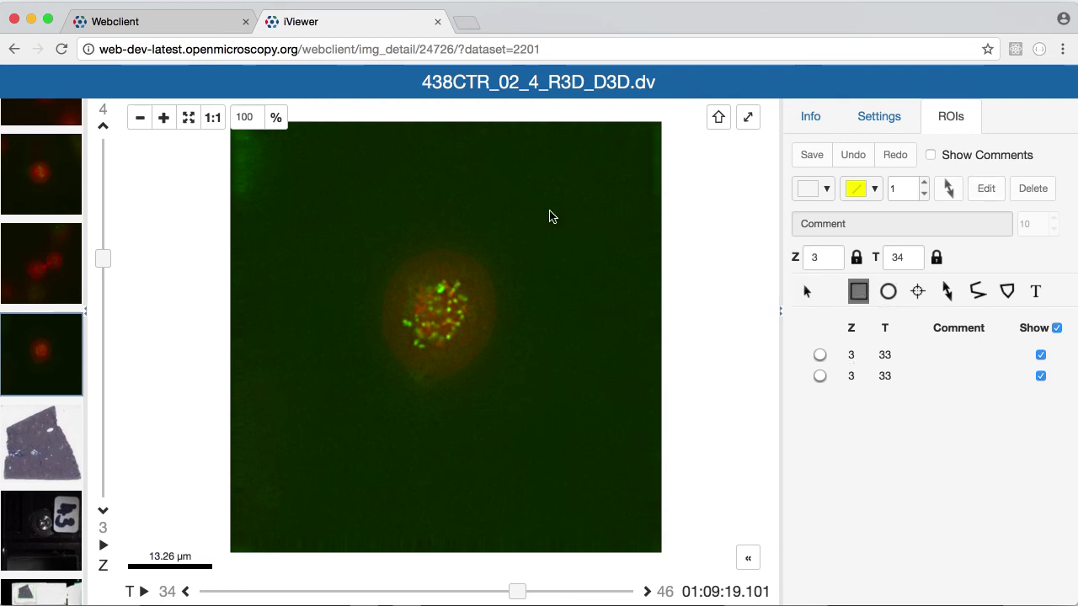
pyautogui.scroll(5, 406, 313)
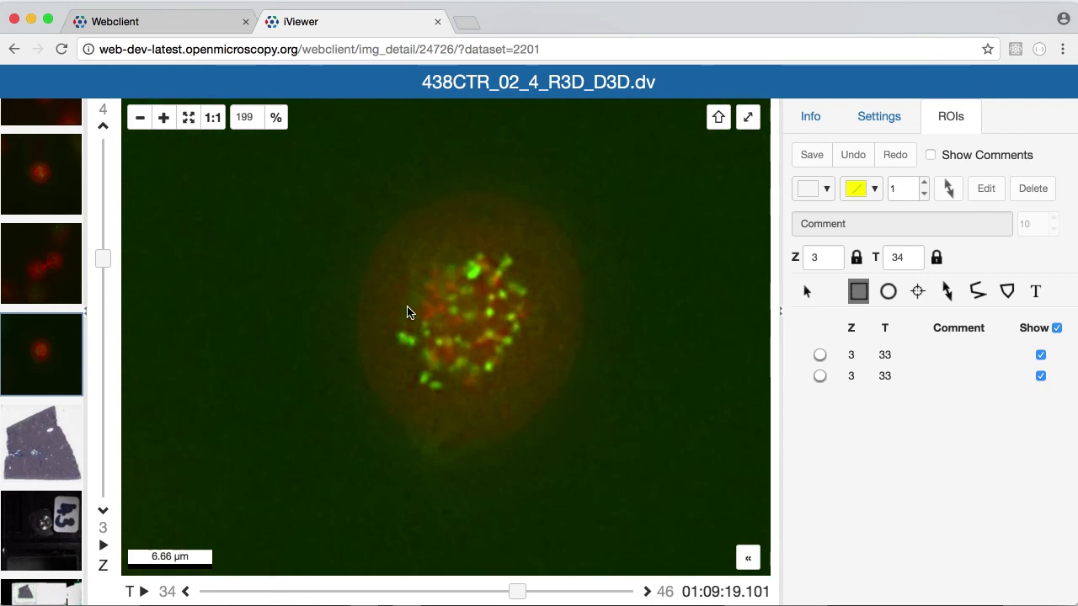
pyautogui.moveTo(463, 247)
pyautogui.mouseDown()
pyautogui.moveTo(407, 227)
pyautogui.moveTo(423, 267)
pyautogui.mouseUp()
pyautogui.scroll(2, 447, 330)
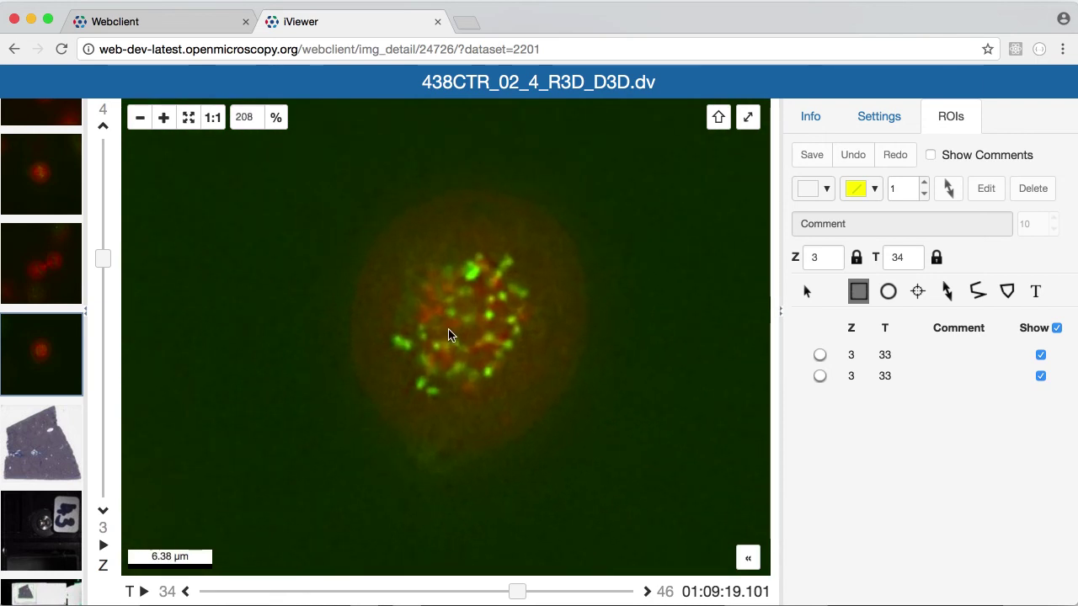
pyautogui.scroll(1, 448, 333)
pyautogui.moveTo(449, 334)
pyautogui.mouseDown()
pyautogui.moveTo(392, 281)
pyautogui.moveTo(448, 334)
pyautogui.mouseUp()
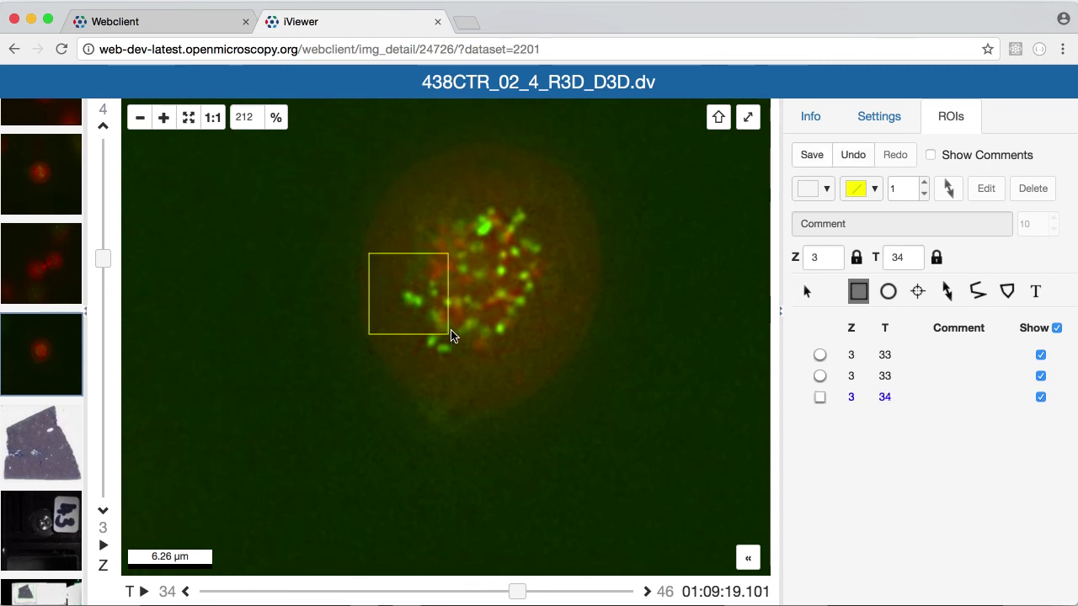
pyautogui.moveTo(561, 175); pyautogui.dragTo(499, 244)
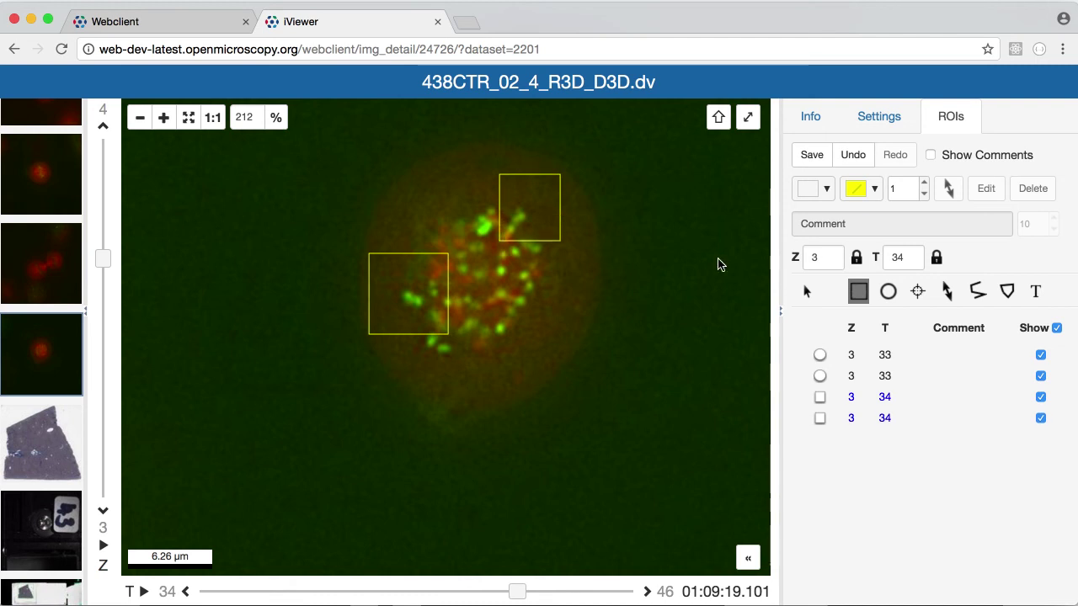
# Draw near-white ellipses: a small circle around one green spot and a large one around the nucleus.
pyautogui.click(888, 293)
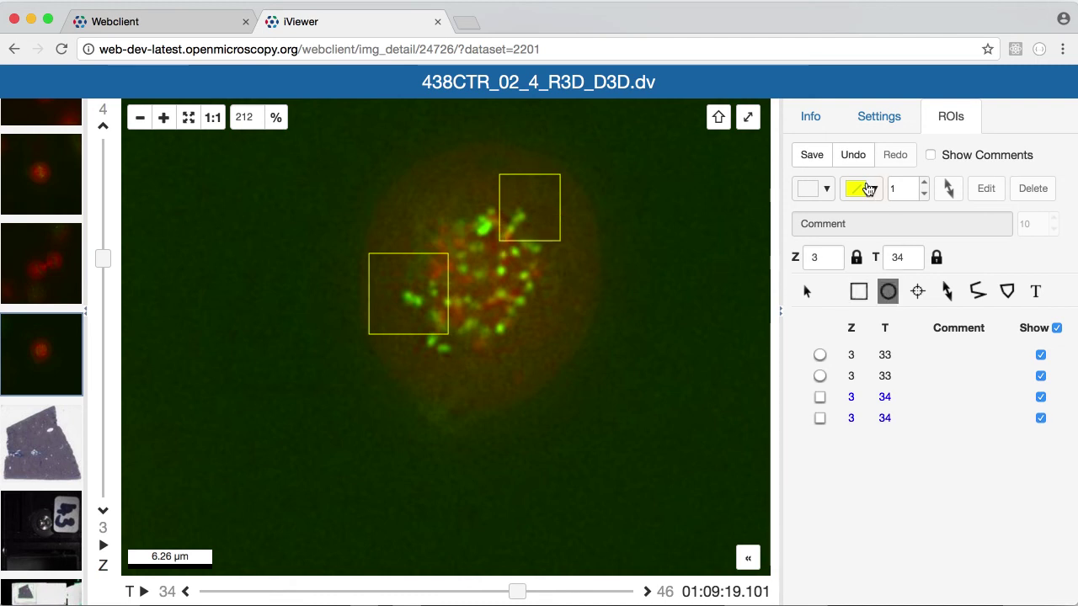
pyautogui.click(874, 190)
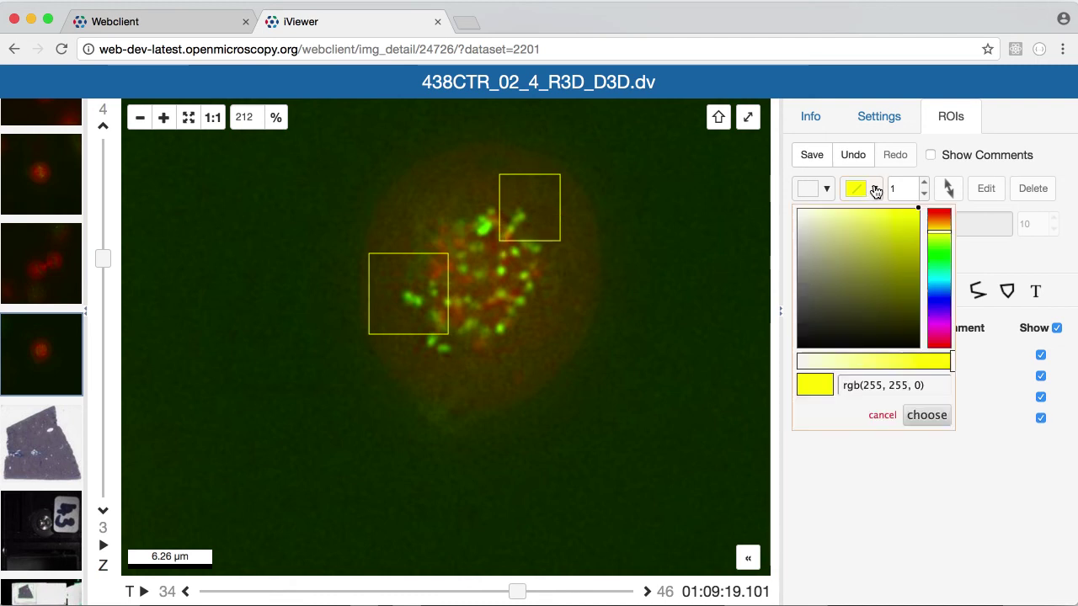
pyautogui.click(799, 212)
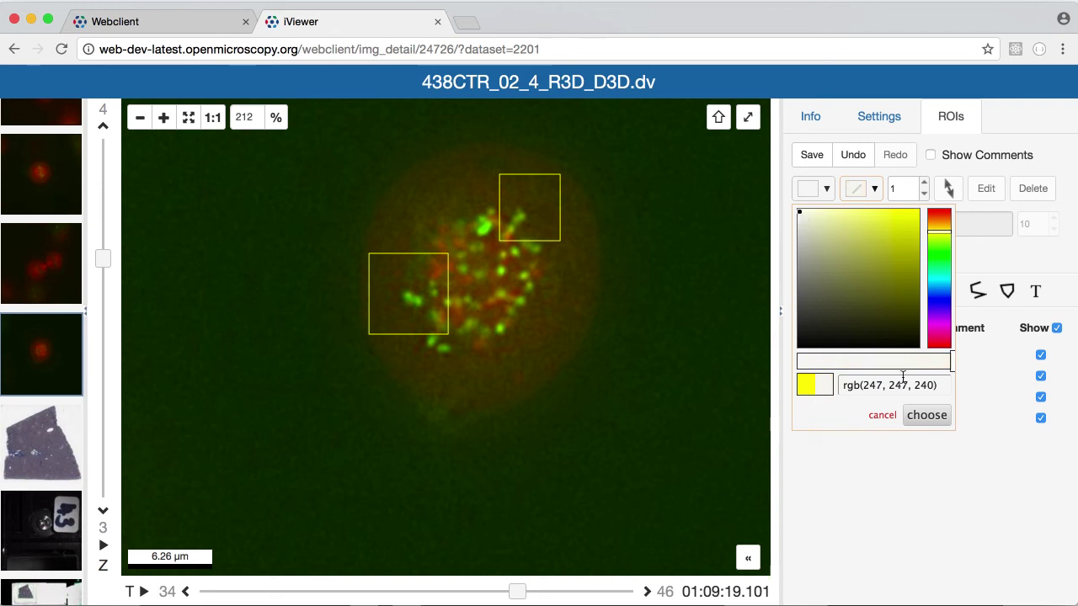
pyautogui.click(926, 415)
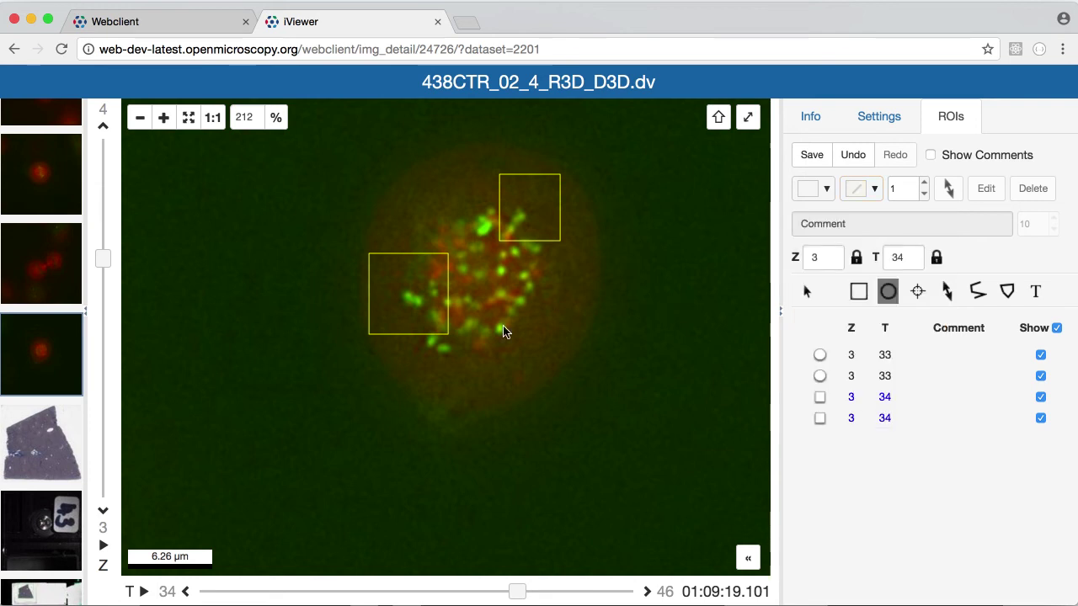
pyautogui.moveTo(500, 334); pyautogui.dragTo(520, 349)
pyautogui.moveTo(480, 277); pyautogui.dragTo(589, 412)
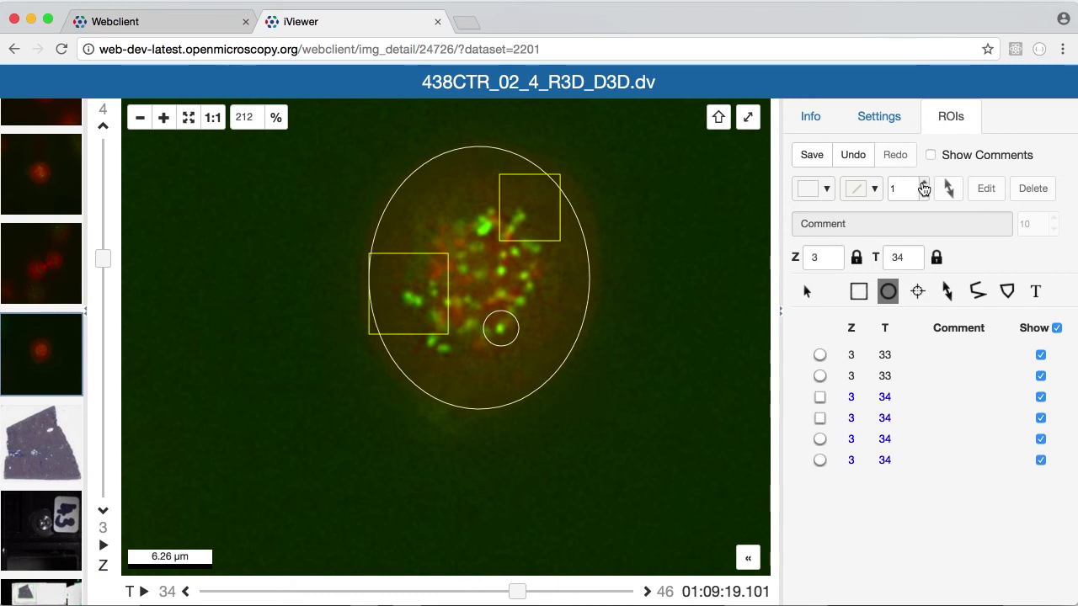
# Raise the line width to 3 and draw two arrows pointing at the circle and into the nucleus.
pyautogui.click(923, 186)
pyautogui.click(947, 290)
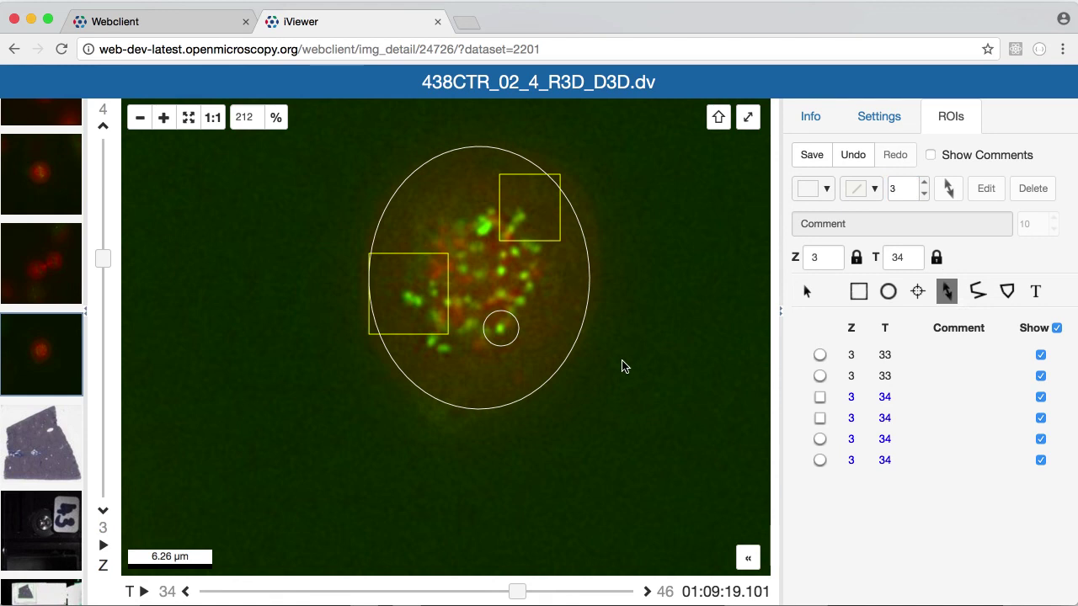
pyautogui.moveTo(611, 361); pyautogui.dragTo(518, 329)
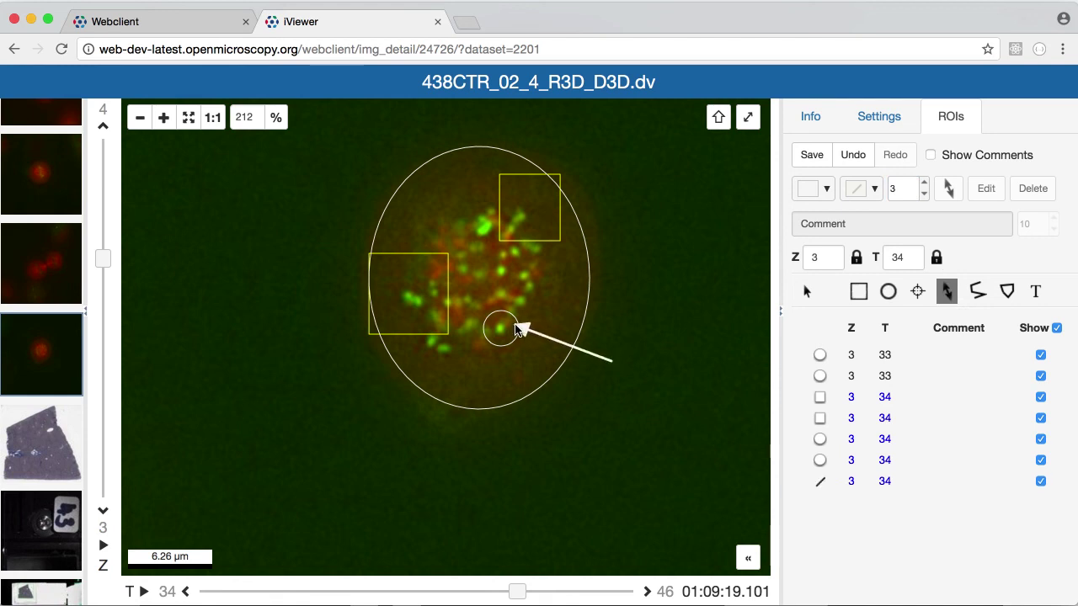
pyautogui.moveTo(622, 209); pyautogui.dragTo(537, 293)
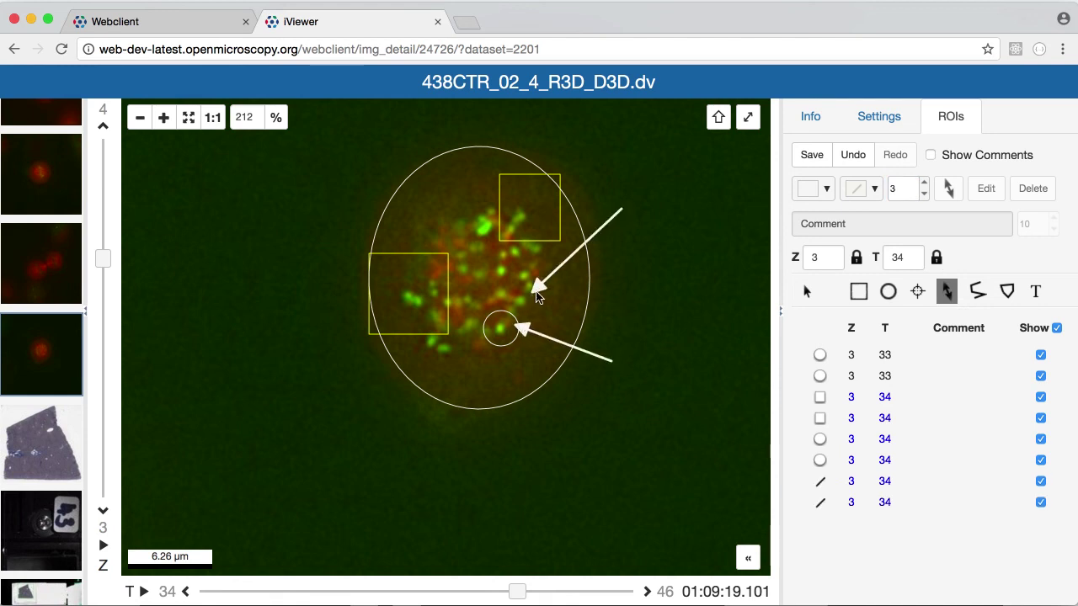
# Give the upper-right rectangle ROI a red outline with width 5.
pyautogui.click(807, 293)
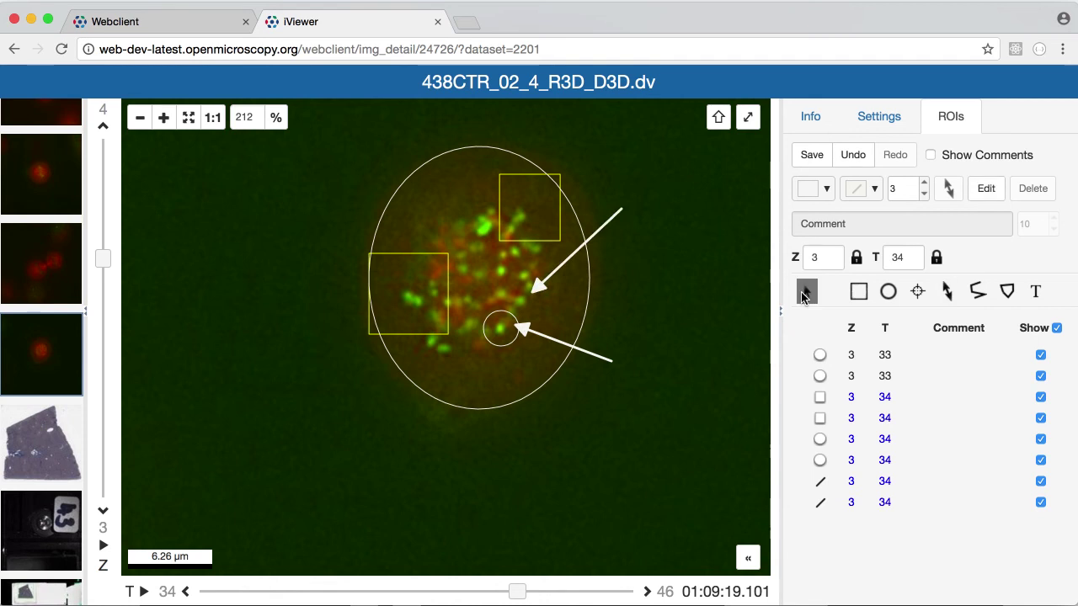
pyautogui.click(543, 218)
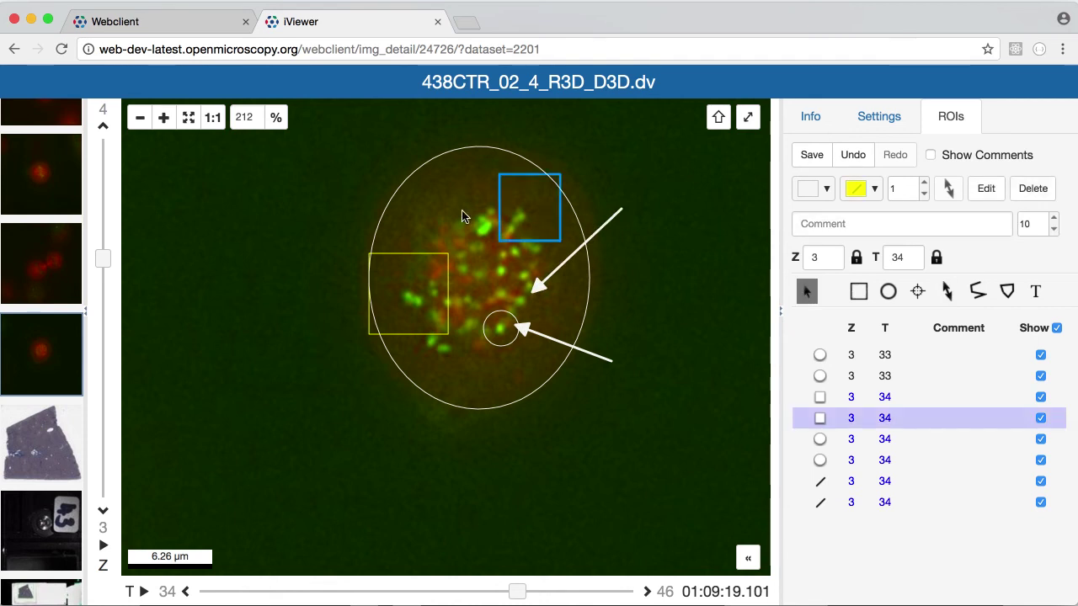
pyautogui.click(875, 191)
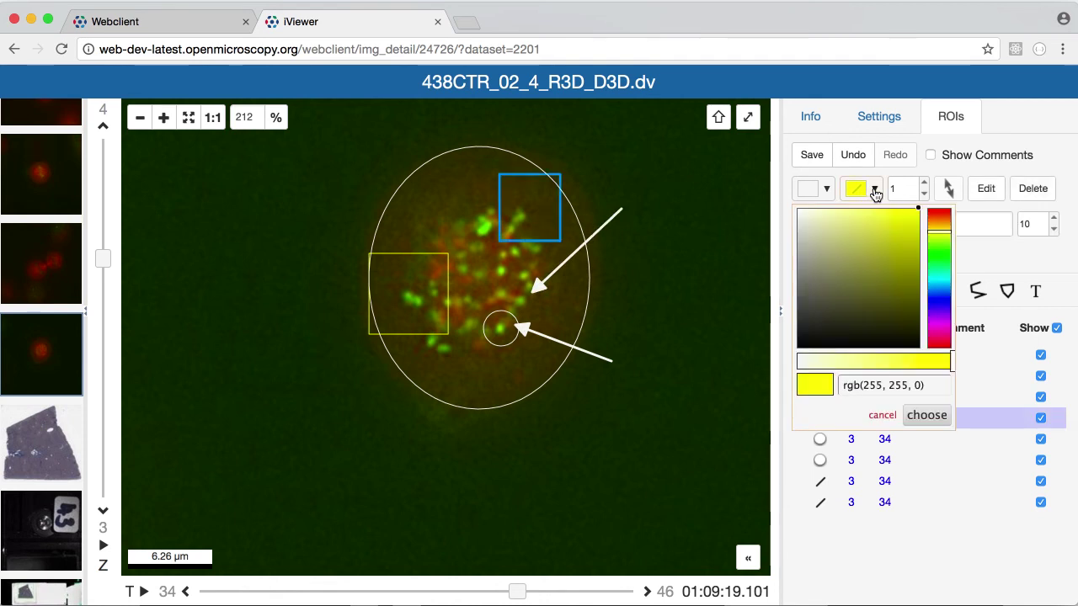
pyautogui.click(935, 218)
pyautogui.click(925, 414)
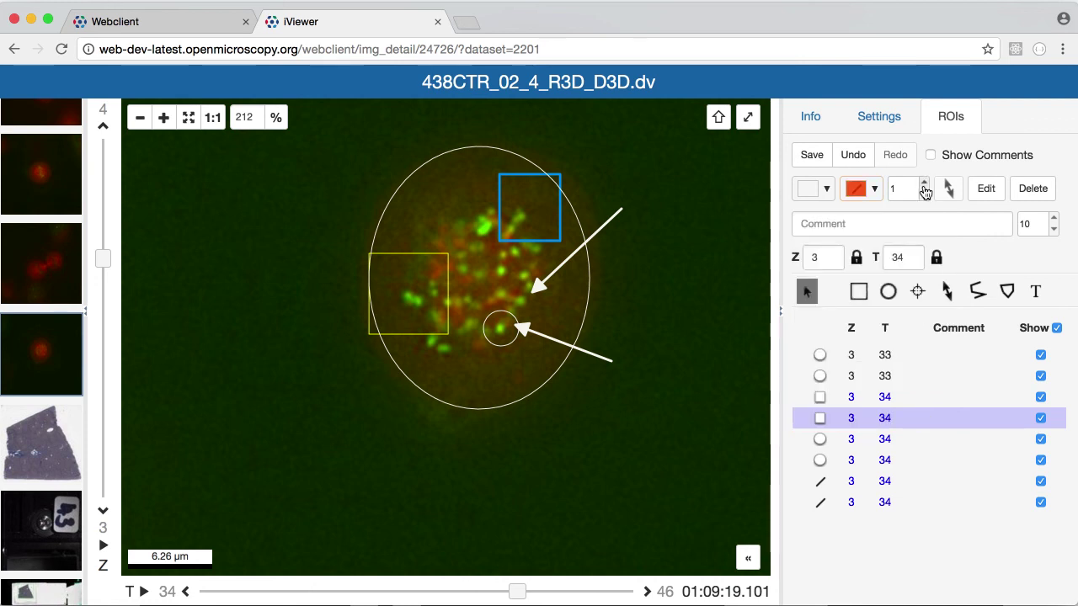
pyautogui.doubleClick(898, 189)
pyautogui.write('5')
pyautogui.click(615, 285)
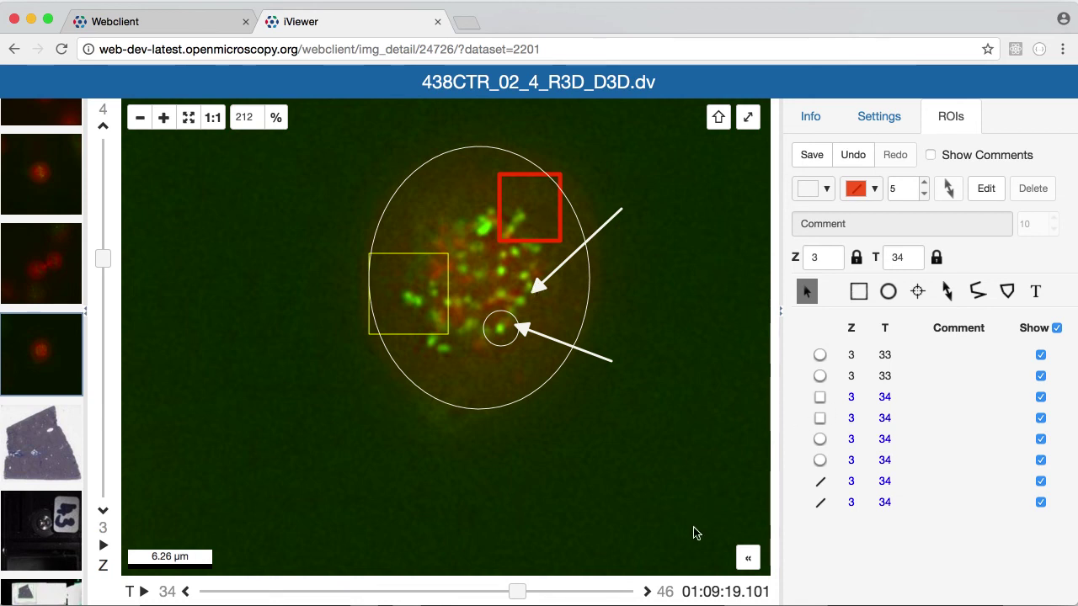
# Step two timepoints forward and back to confirm the ROIs appear only at timepoint 34.
pyautogui.click(646, 594)
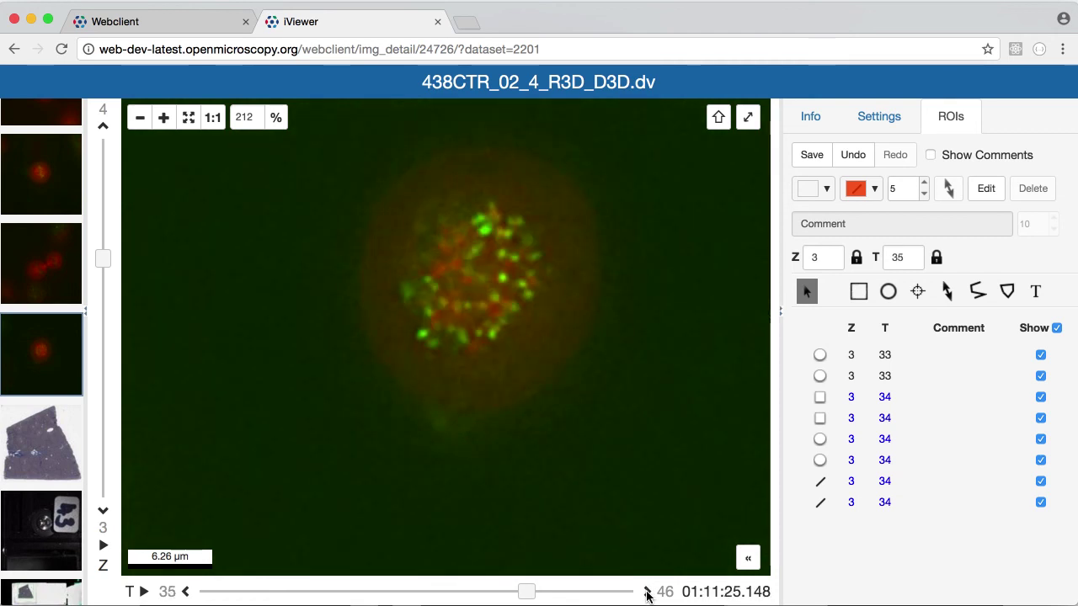
pyautogui.click(646, 594)
pyautogui.click(186, 592)
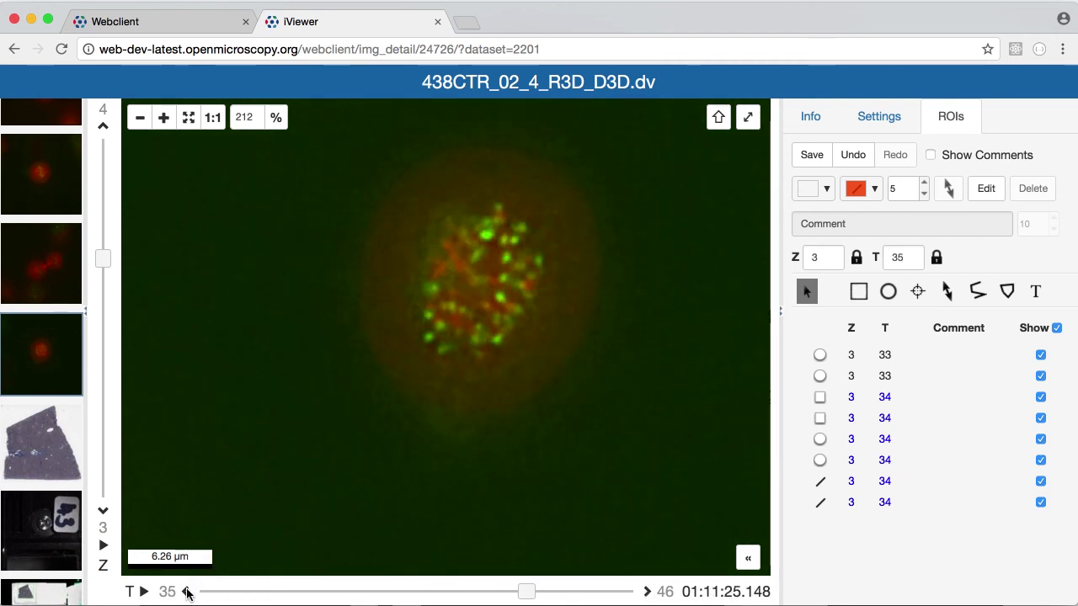
pyautogui.click(186, 591)
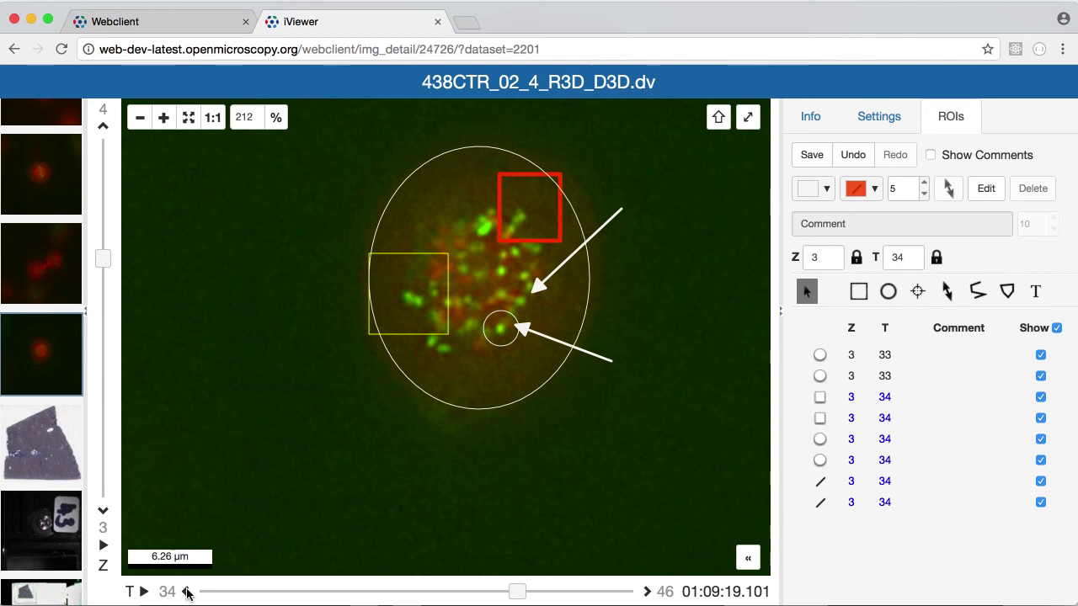
# Select the left rectangle and small circle ROIs in the list, then the large ellipse.
pyautogui.click(857, 404)
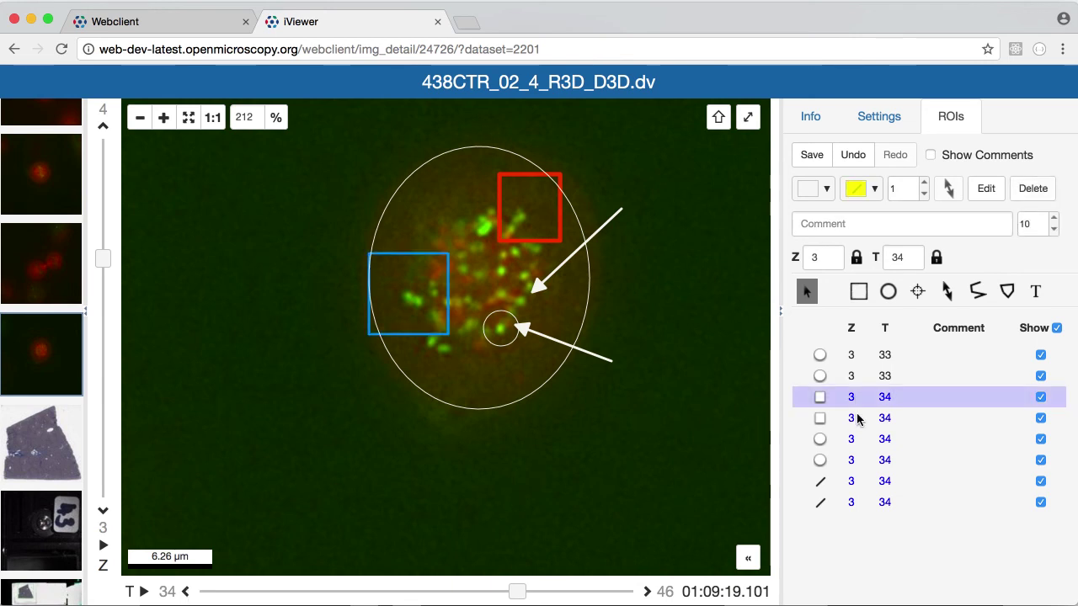
pyautogui.click(878, 440)
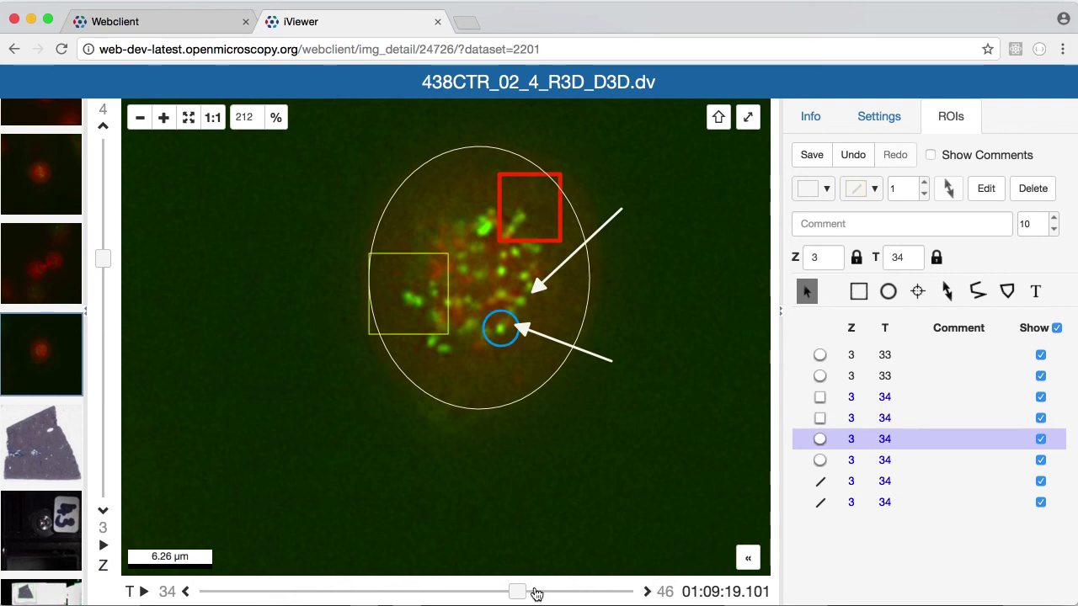
pyautogui.moveTo(516, 591); pyautogui.dragTo(566, 591)
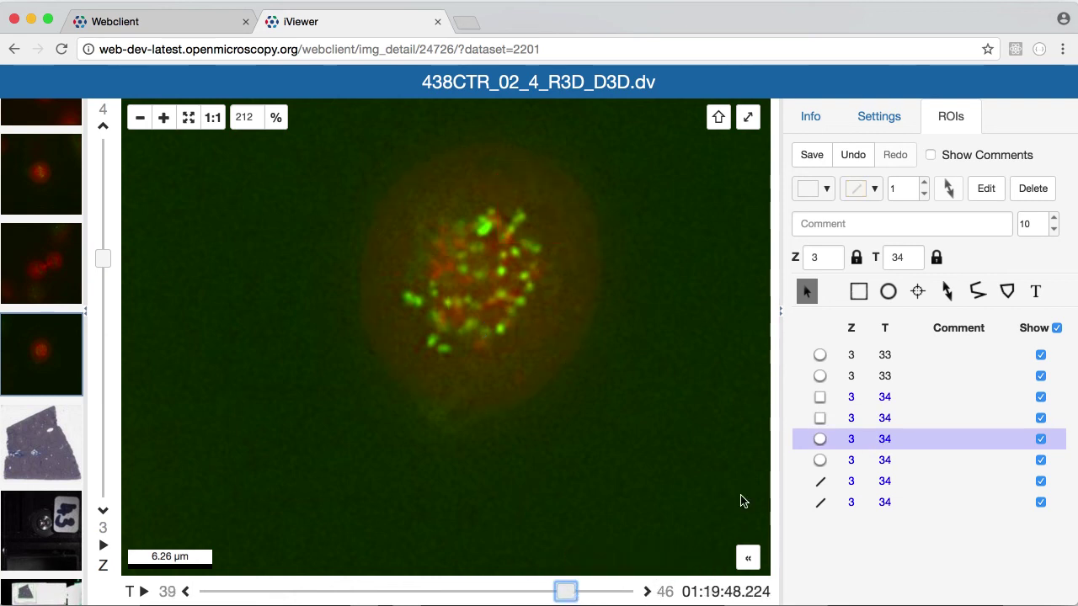
pyautogui.click(857, 467)
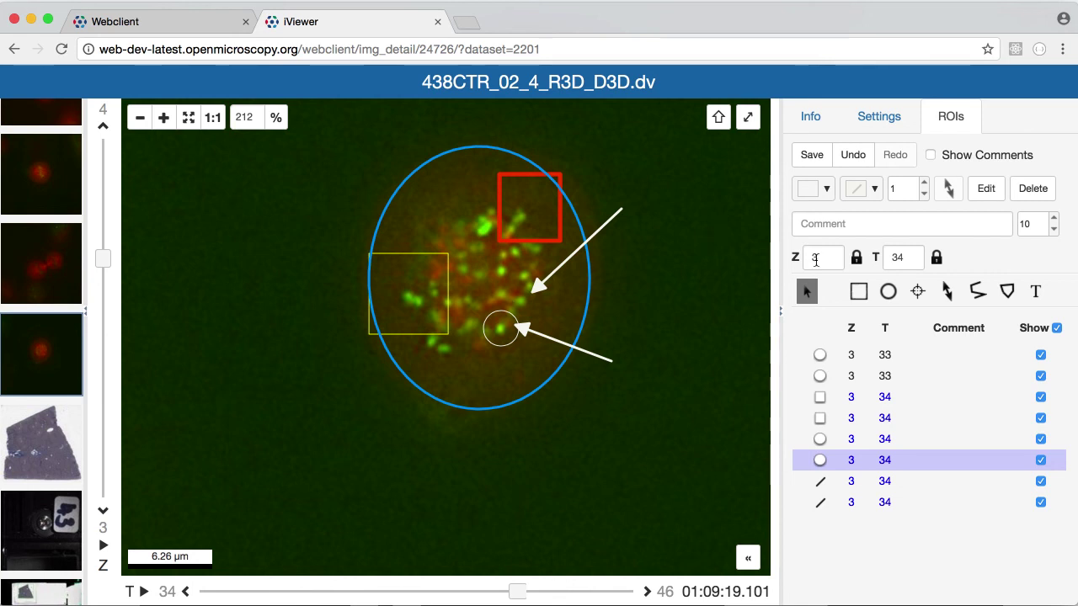
# Move the large ellipse to Z 3, timepoint 41 by unlocking and relocking its Z and T.
pyautogui.click(856, 258)
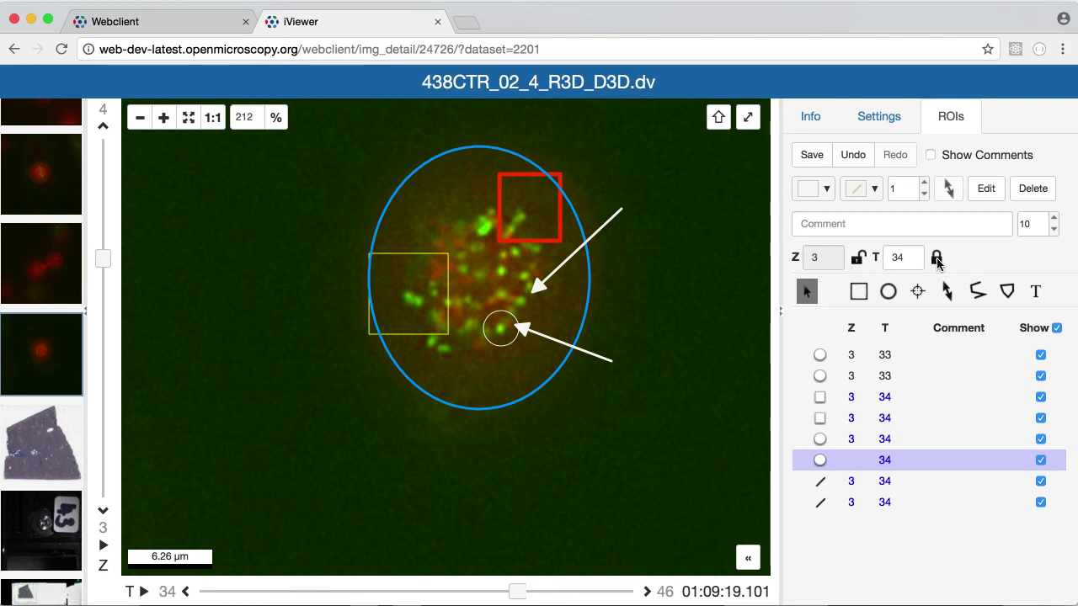
pyautogui.click(936, 258)
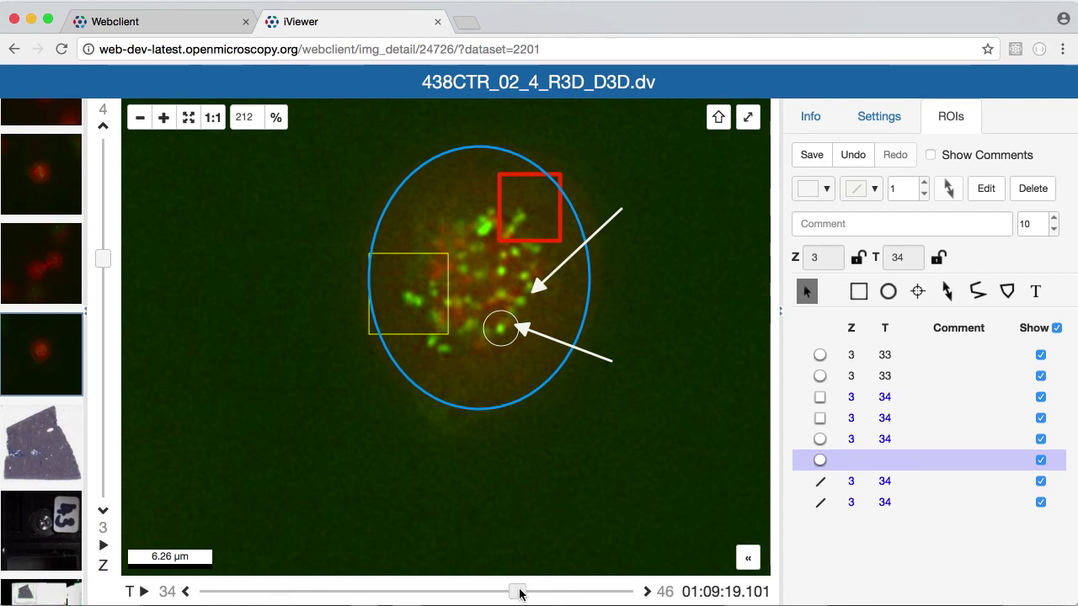
pyautogui.moveTo(519, 593); pyautogui.dragTo(593, 594)
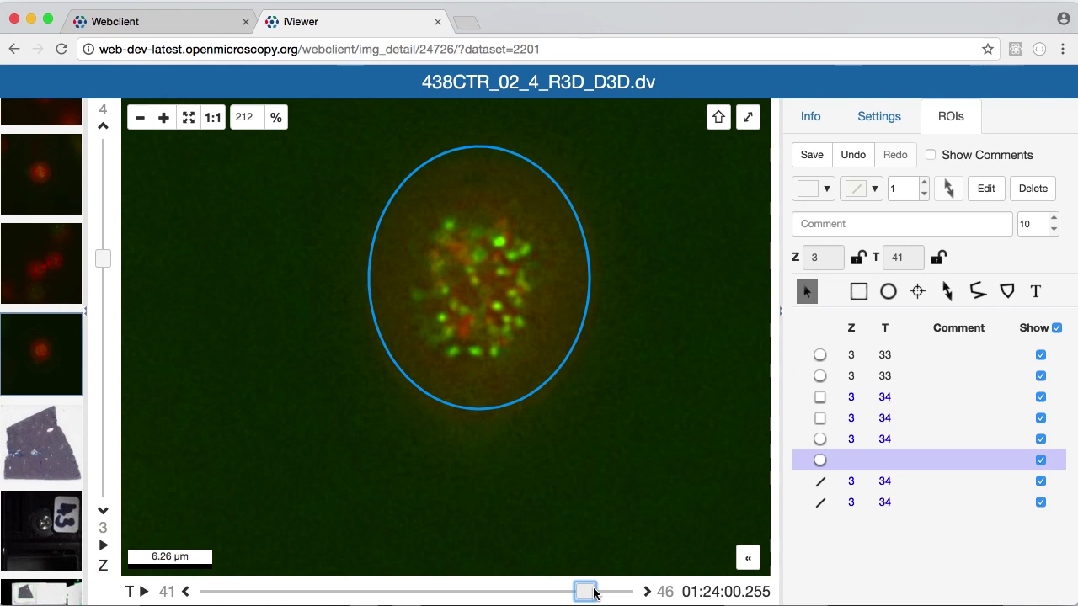
pyautogui.click(857, 259)
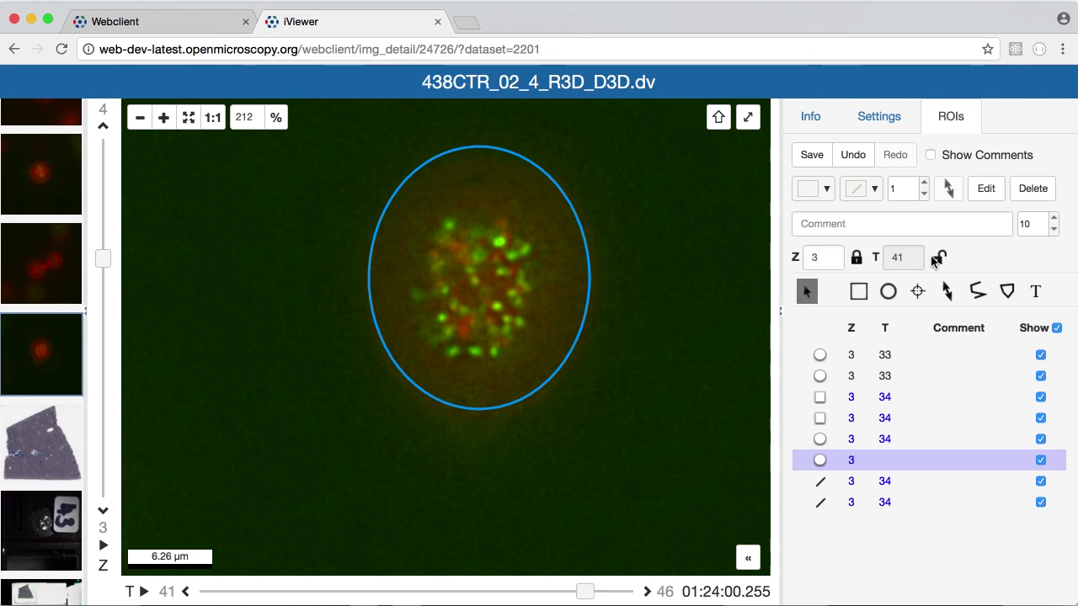
pyautogui.click(937, 259)
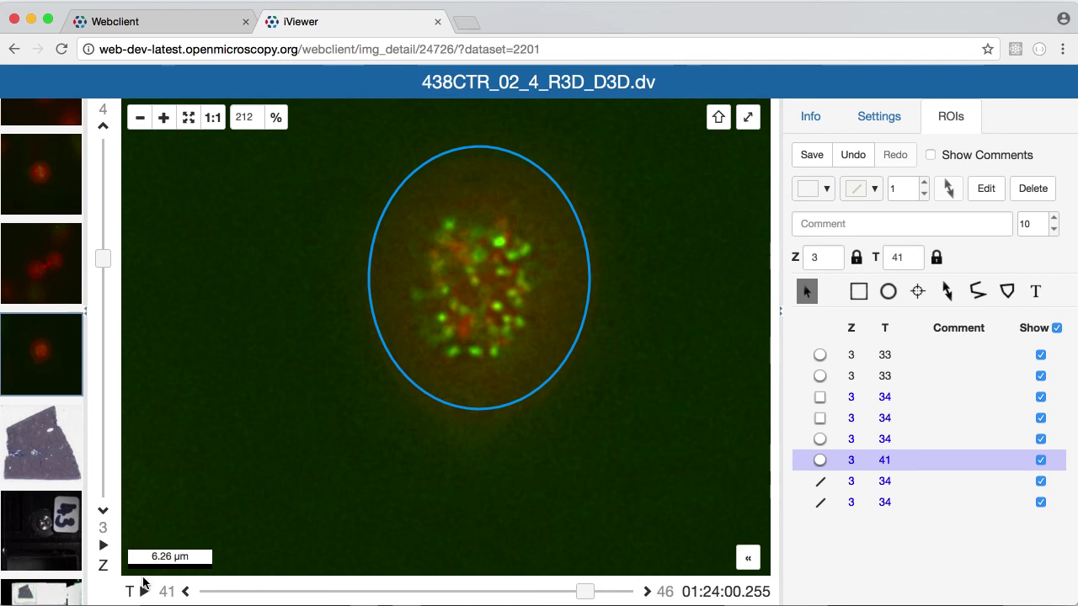
pyautogui.click(186, 593)
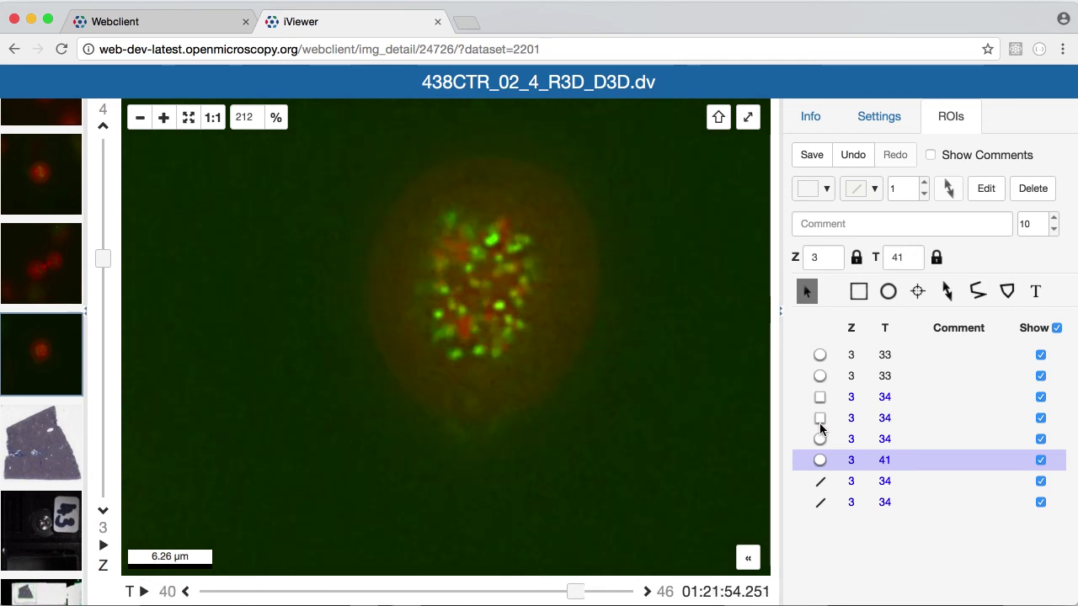
pyautogui.click(847, 421)
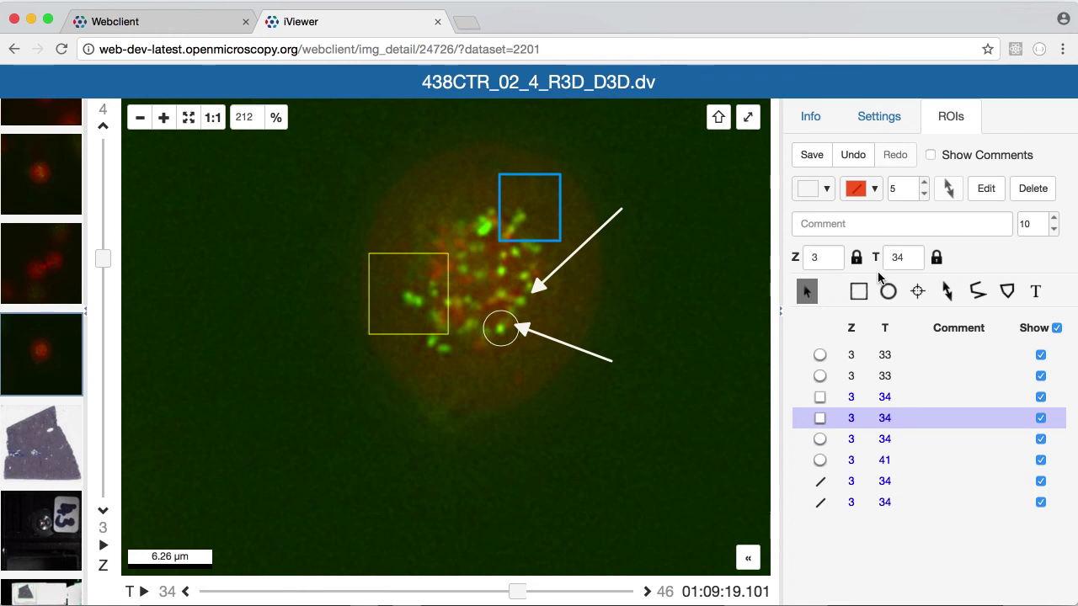
# Undo and redo the ellipse's move to timepoint 41, then save all ROIs to the server.
pyautogui.click(852, 155)
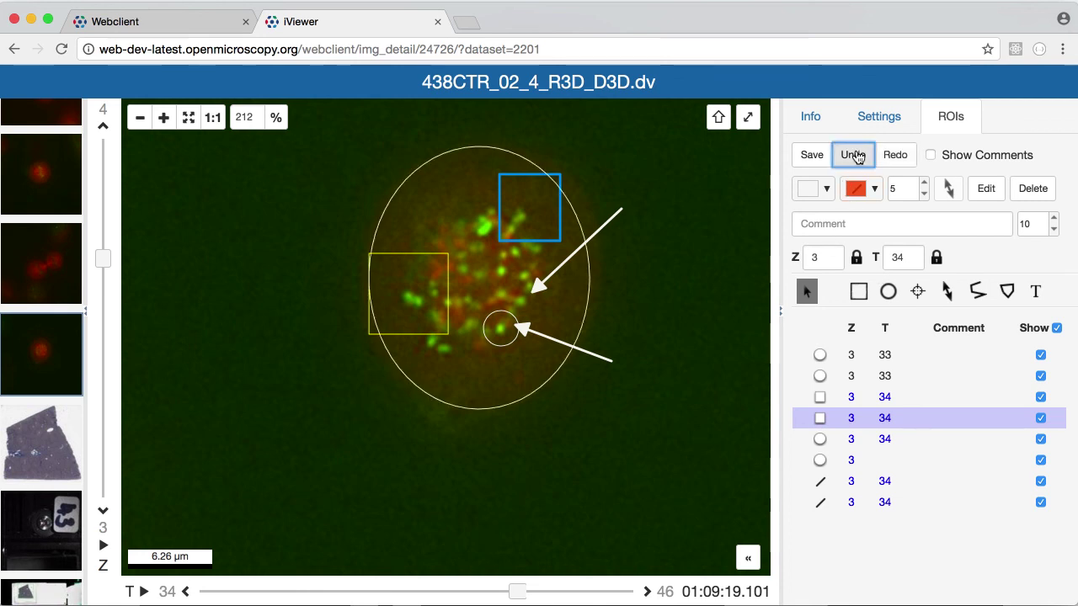
pyautogui.click(897, 158)
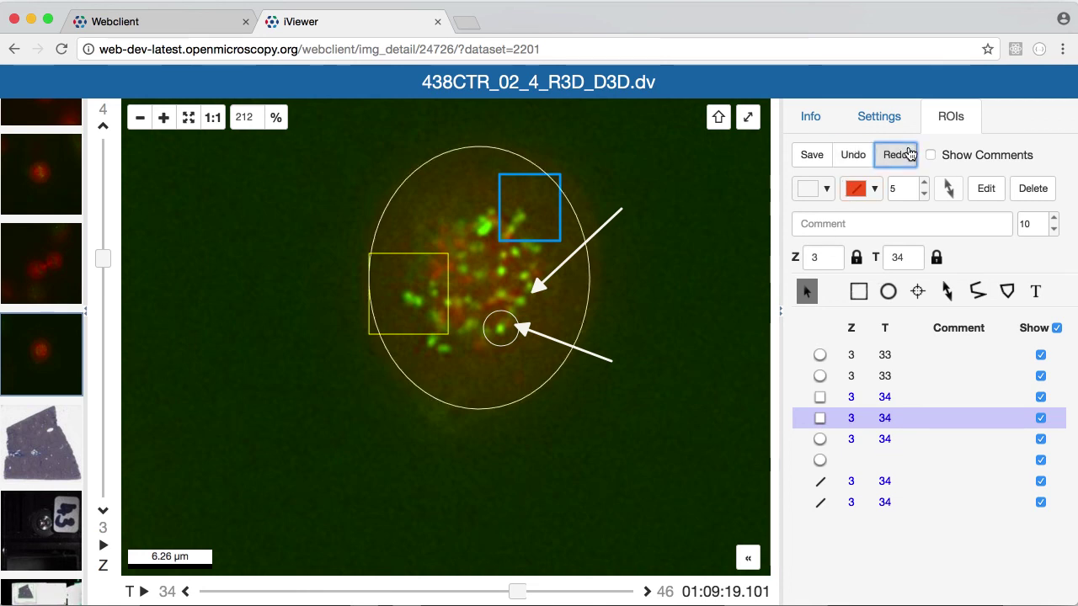
pyautogui.click(898, 159)
pyautogui.click(898, 158)
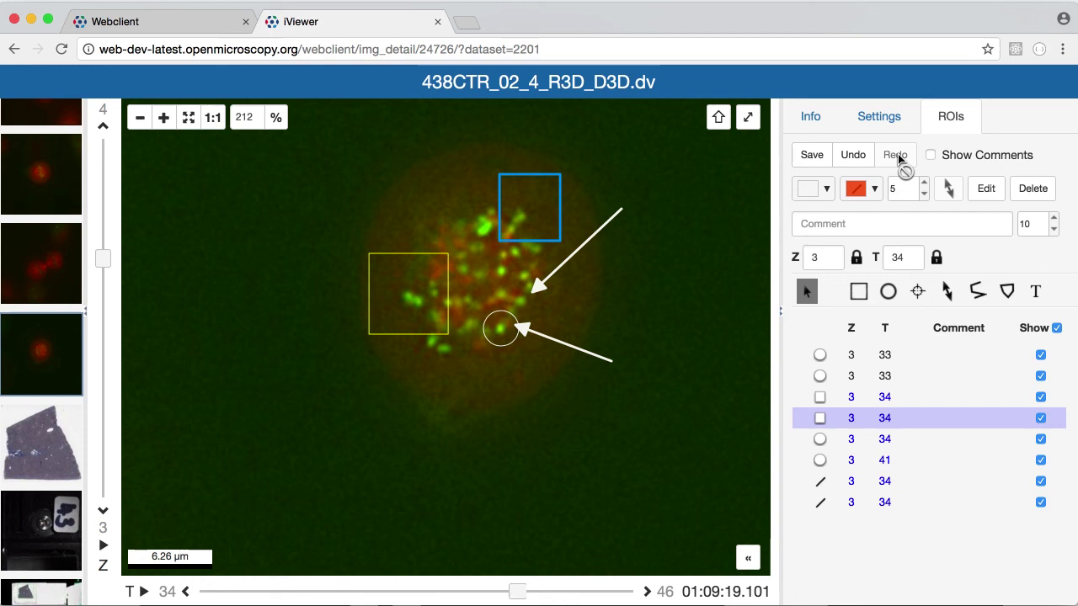
pyautogui.click(812, 159)
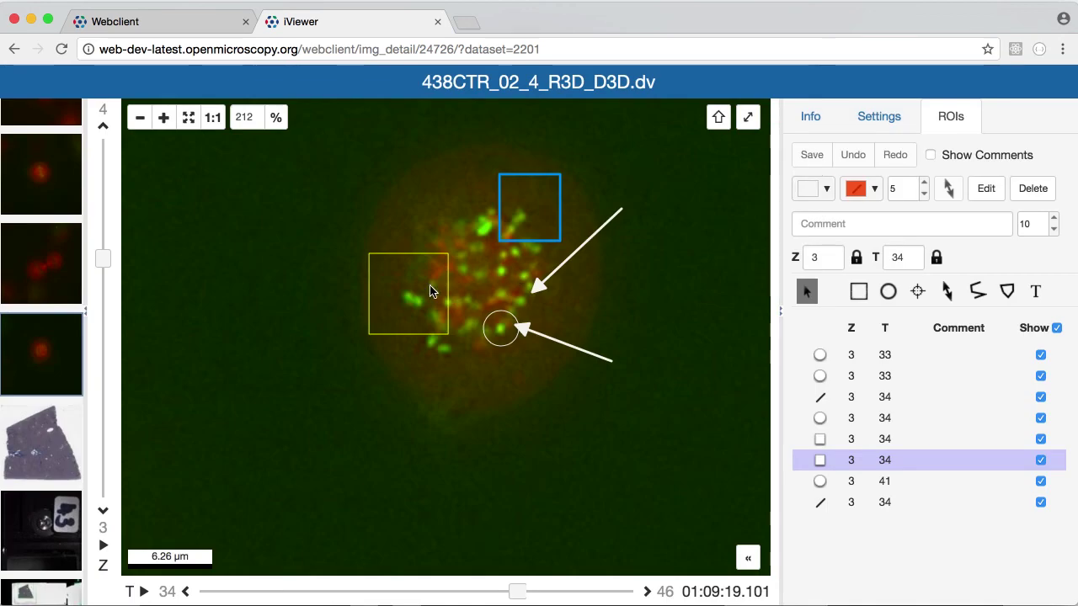
# Select the left rectangle, small circle and both arrows at timepoint 34 and copy them.
pyautogui.moveTo(341, 283); pyautogui.dragTo(540, 380)
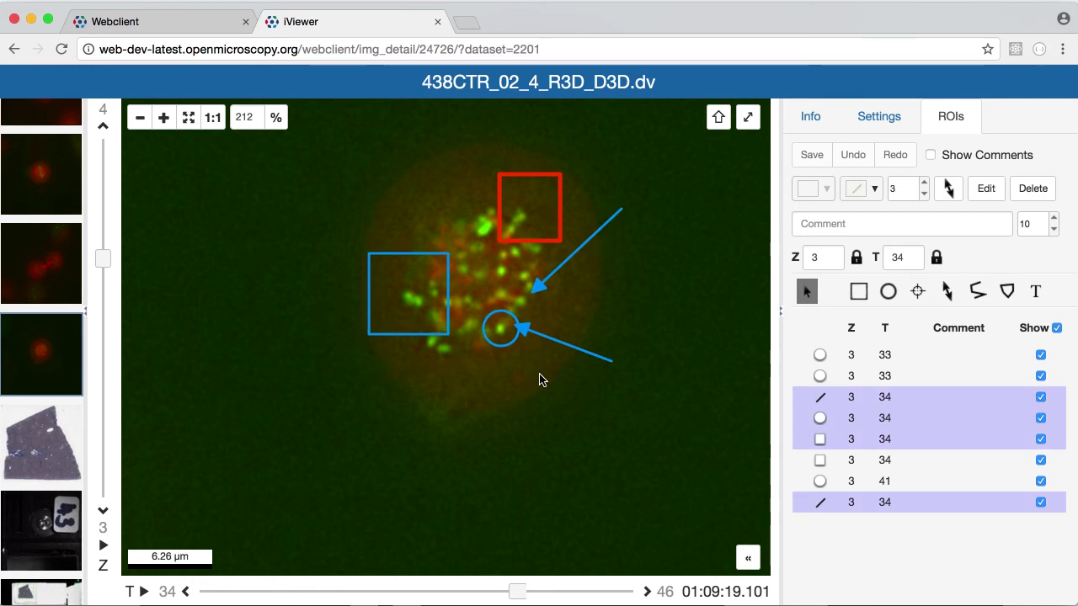
pyautogui.click(987, 192)
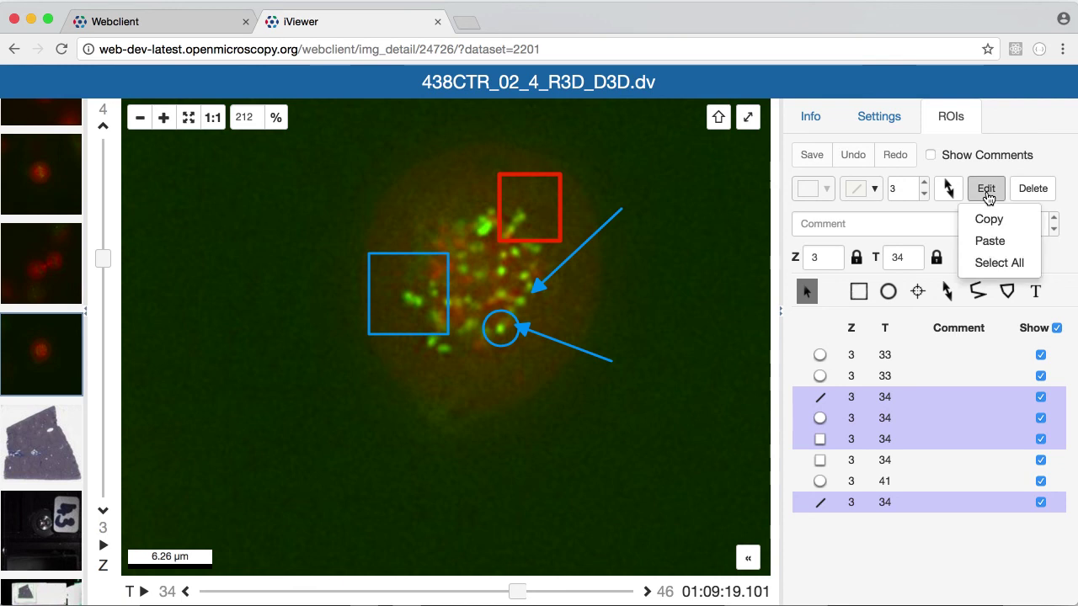
pyautogui.click(989, 219)
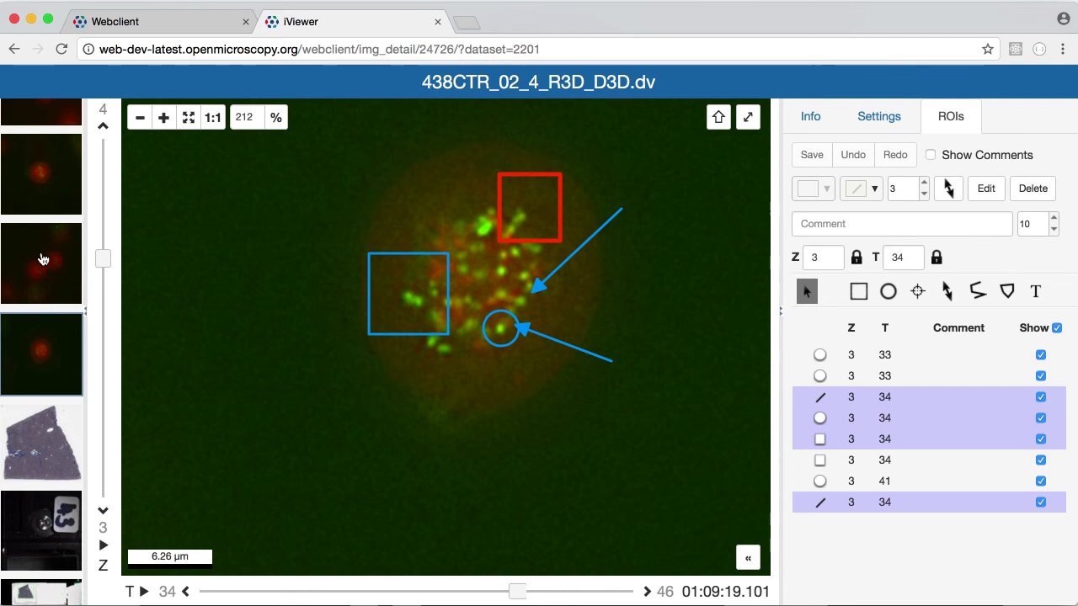
# Switch to image 438CTR_02_2_R3D_D3D.dv and paste the rectangle, circle and two arrows.
pyautogui.click(47, 195)
pyautogui.press('super+v')
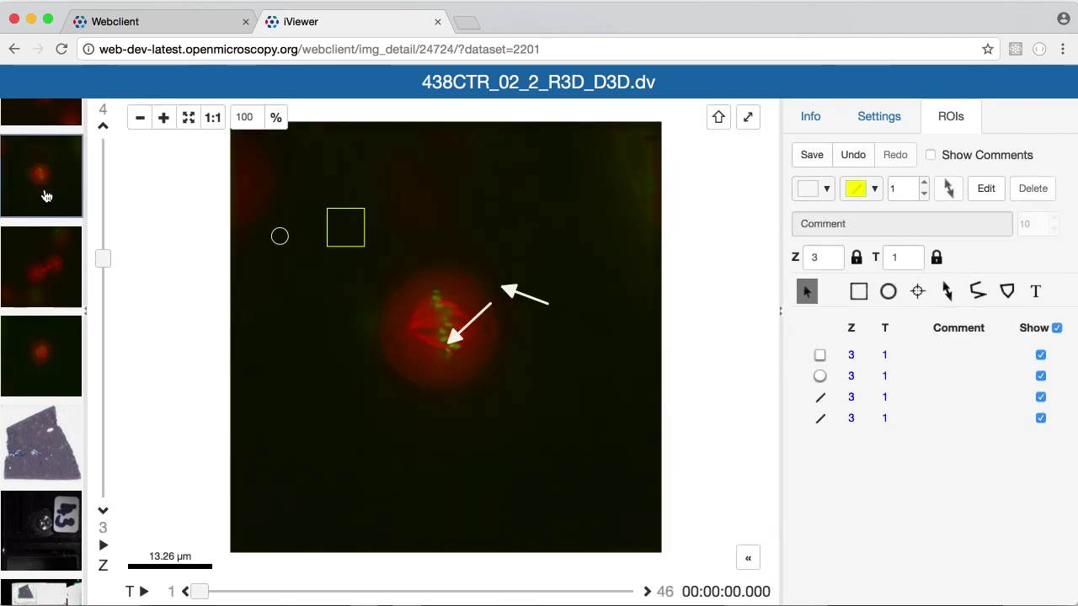